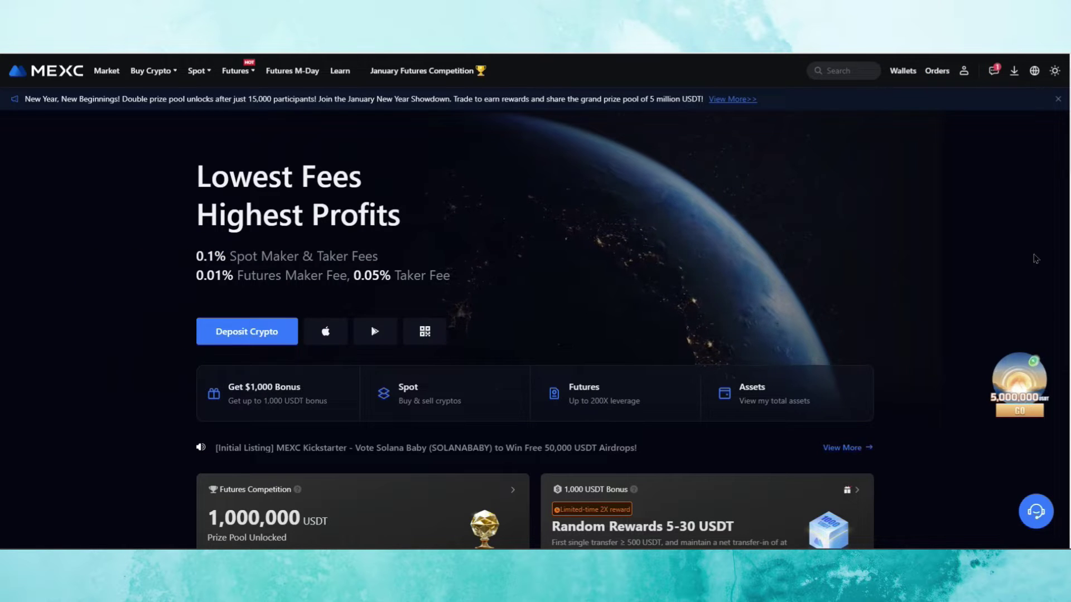
# Step: Start a USDT deposit and scroll through the deposit network list
pyautogui.moveTo(903, 70)
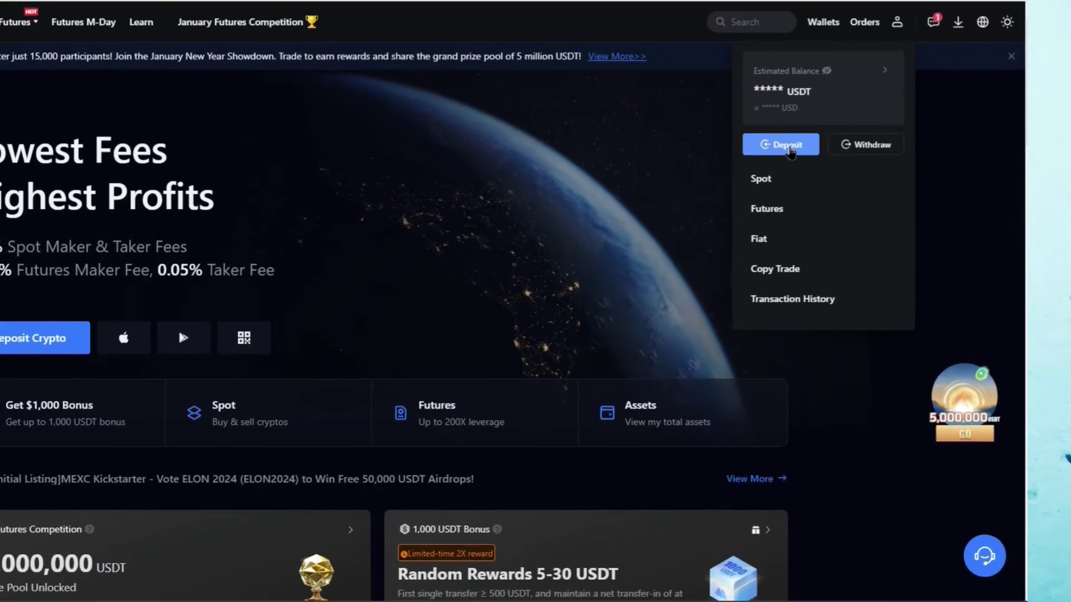
pyautogui.click(832, 160)
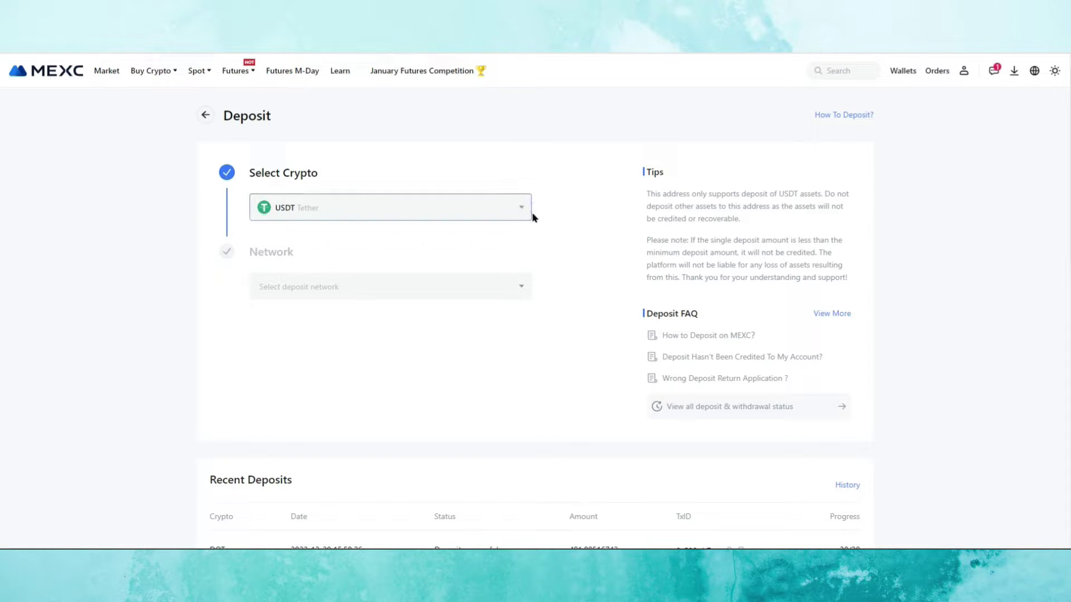
pyautogui.click(528, 293)
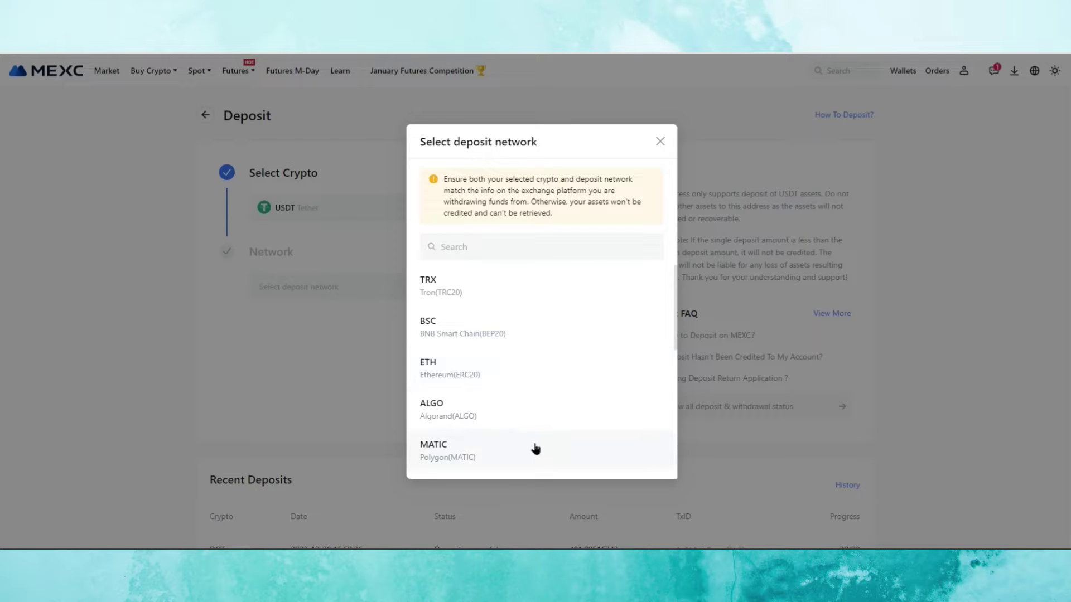
pyautogui.scroll(-1, 536, 447)
pyautogui.scroll(-2, 536, 449)
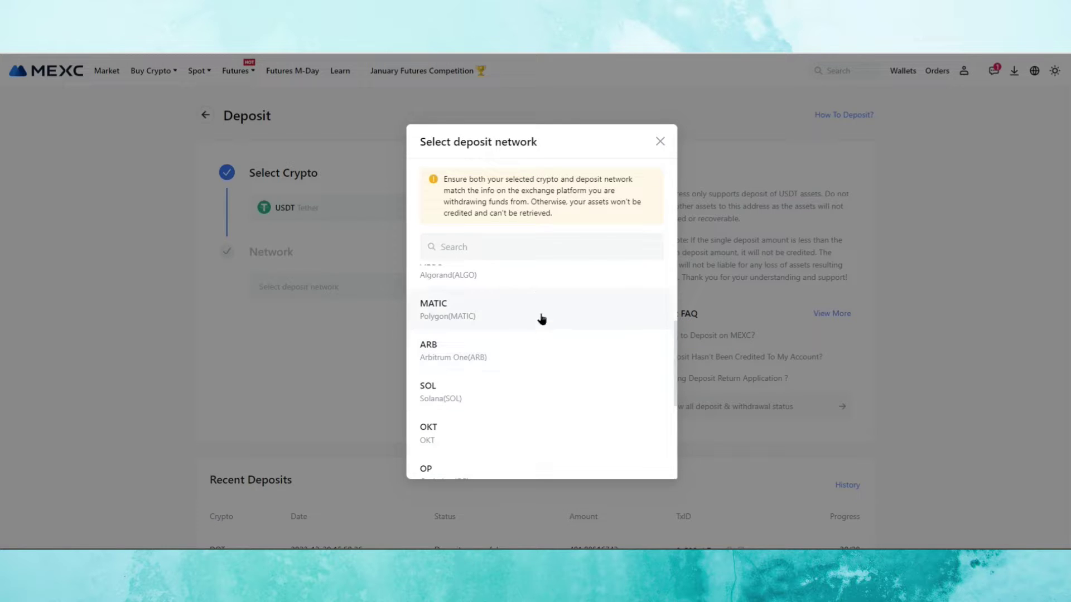
pyautogui.scroll(-3, 541, 438)
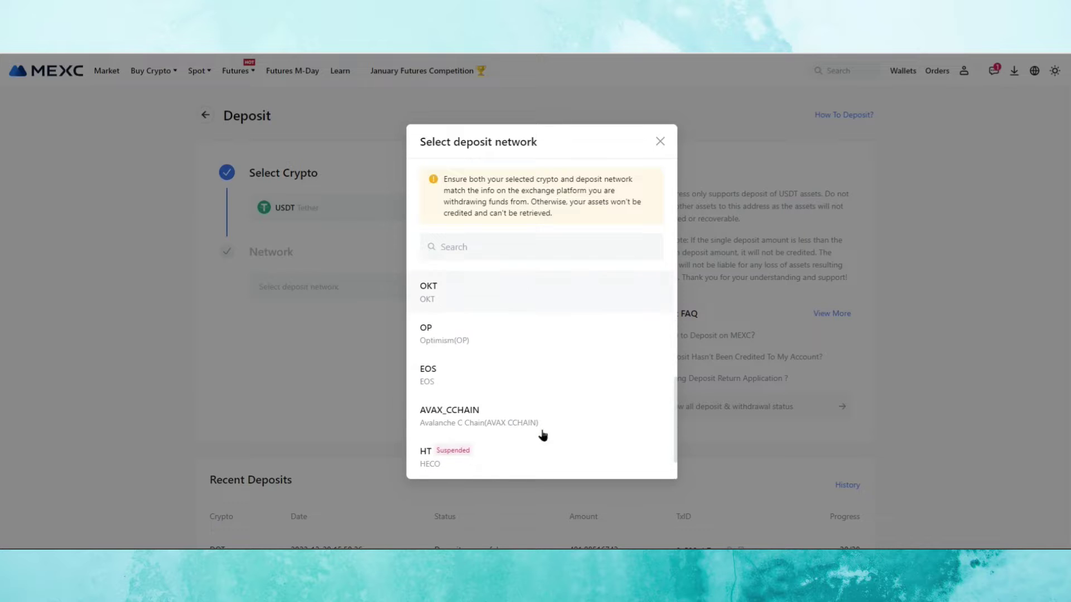
pyautogui.scroll(-1, 580, 424)
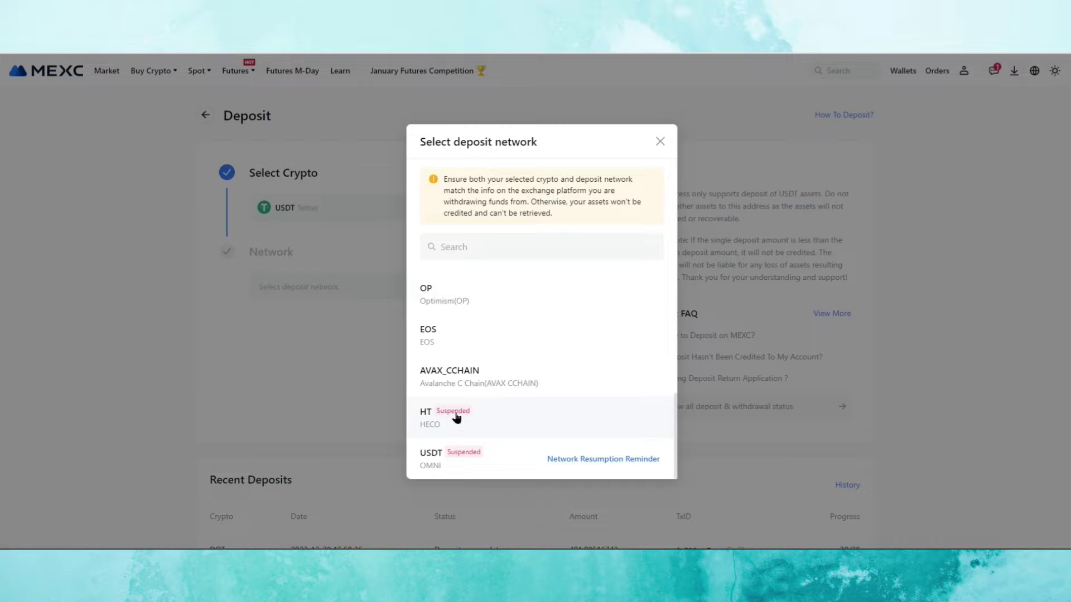
pyautogui.scroll(5, 537, 324)
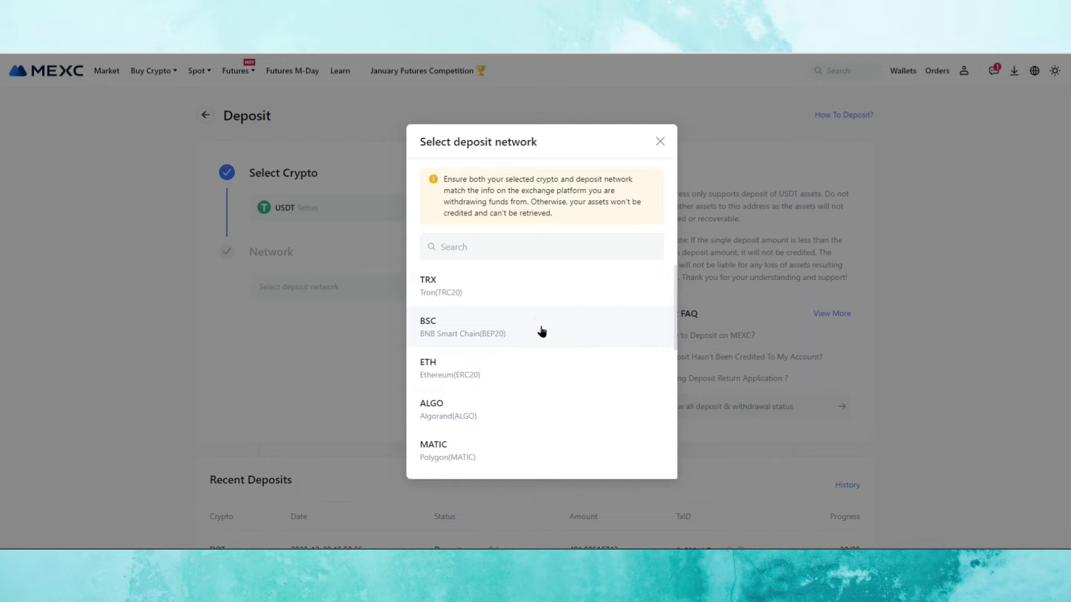
# Step: Choose BSC BNB Smart Chain (BEP20) as the network and generate the deposit address
pyautogui.click(541, 331)
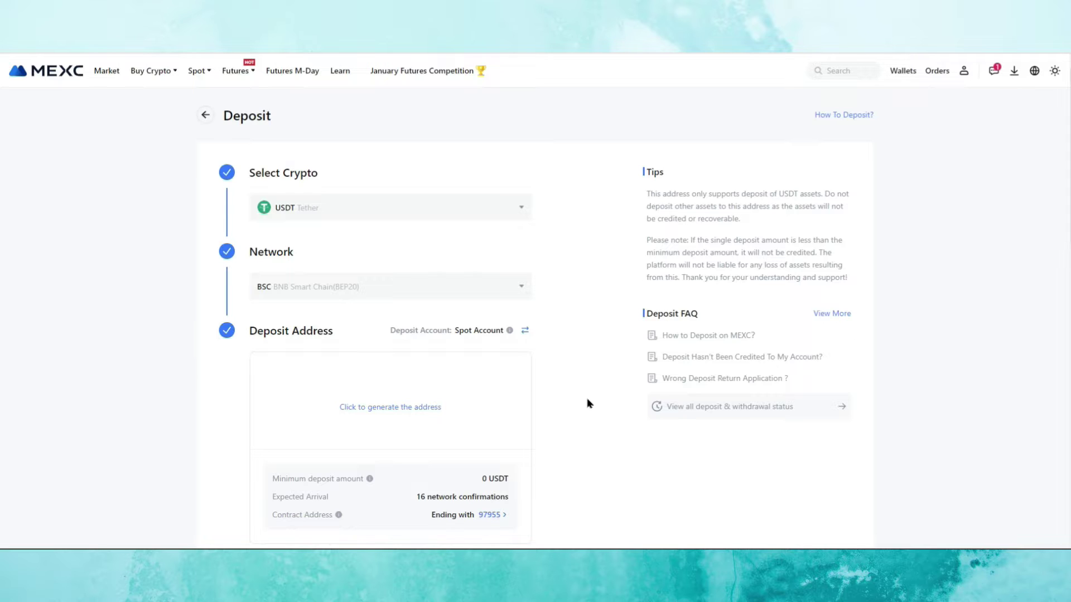
pyautogui.click(414, 413)
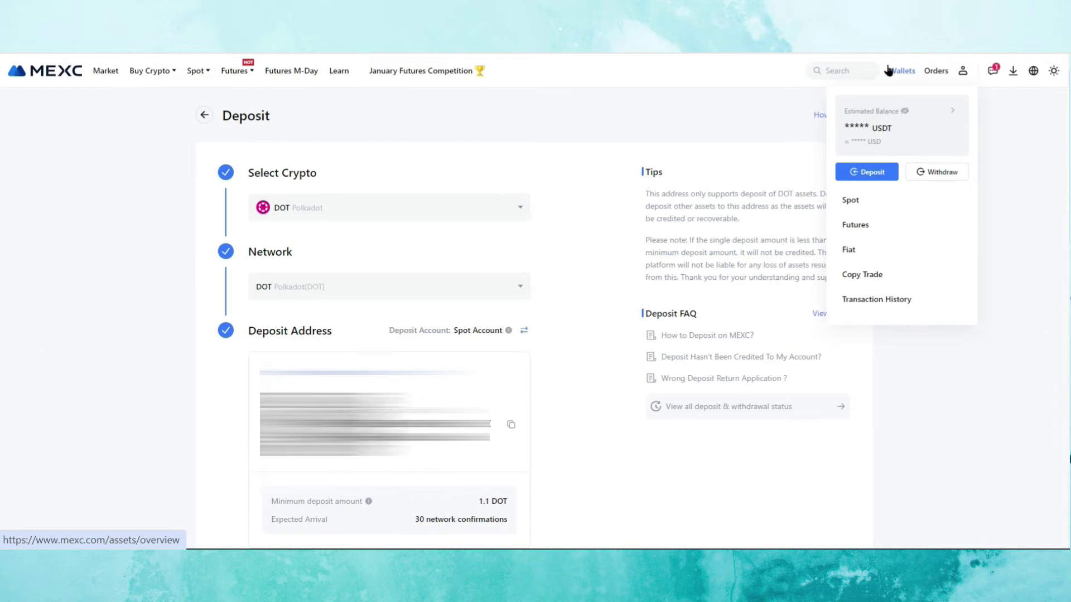
# Step: Set up a USDT withdrawal on BSC (BEP20), showing the 1 USDT fee and 5 USDT minimum
pyautogui.click(939, 174)
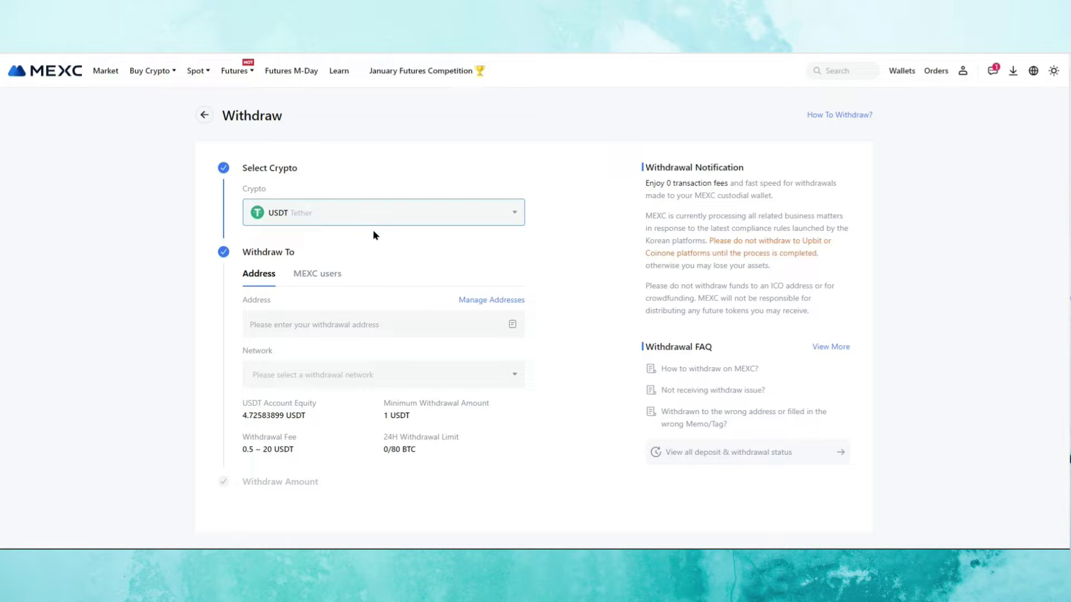
pyautogui.click(282, 324)
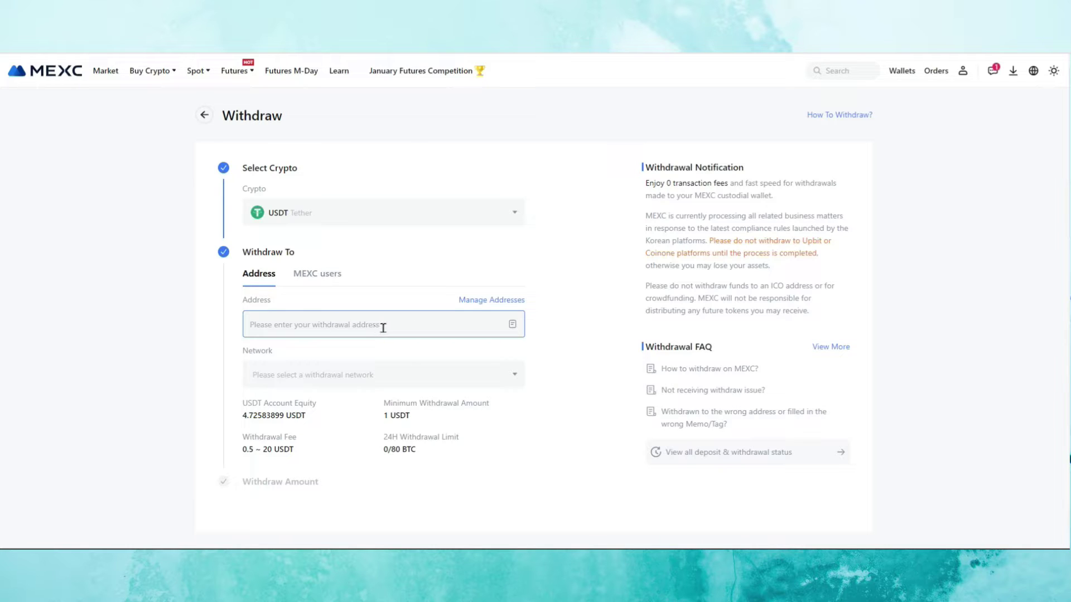
pyautogui.click(514, 373)
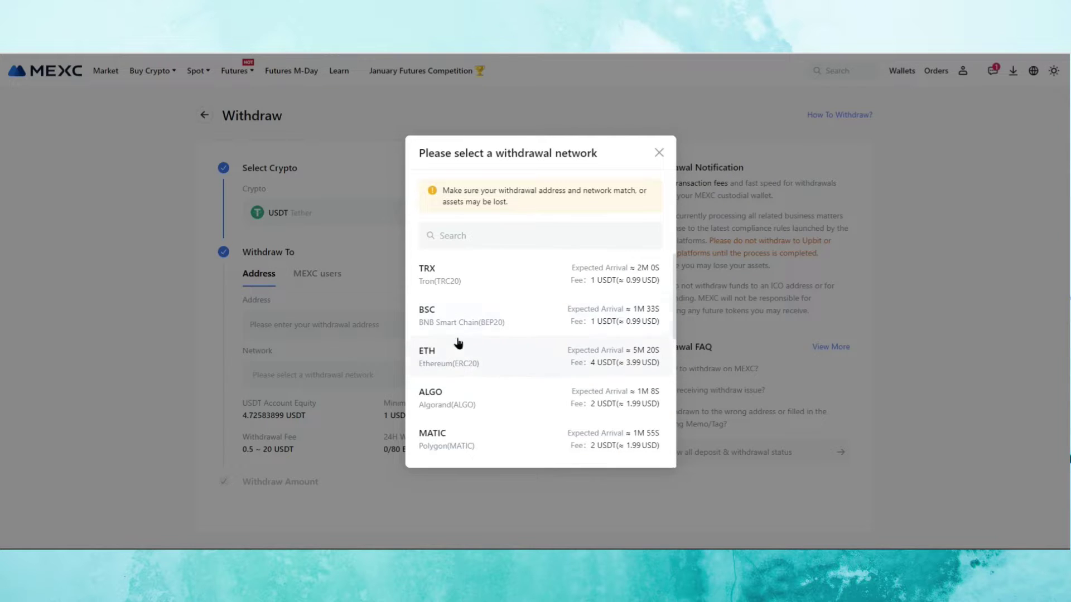
pyautogui.click(482, 318)
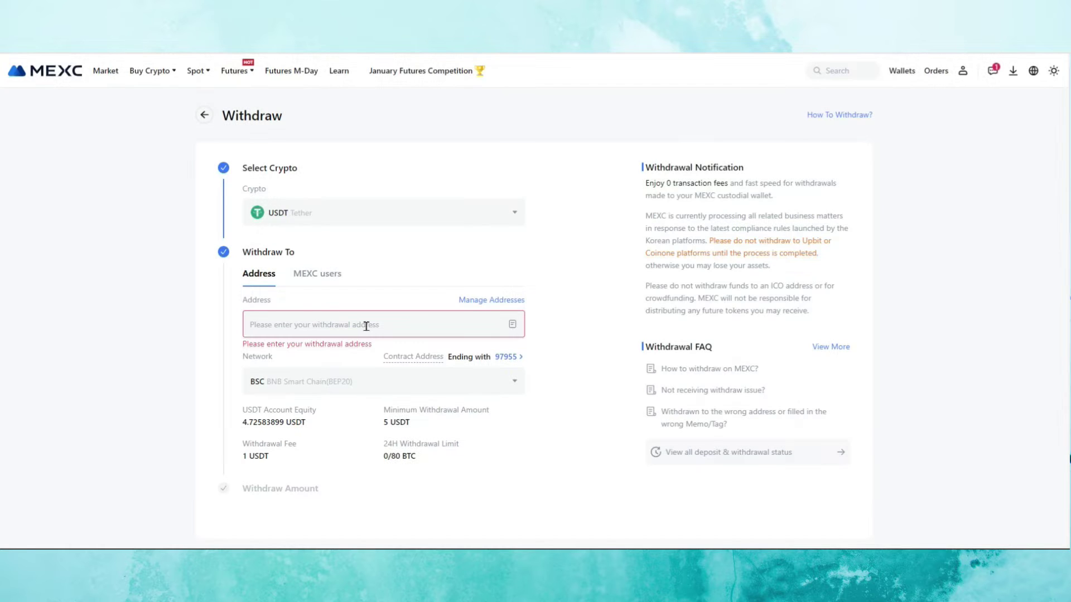
pyautogui.moveTo(151, 74)
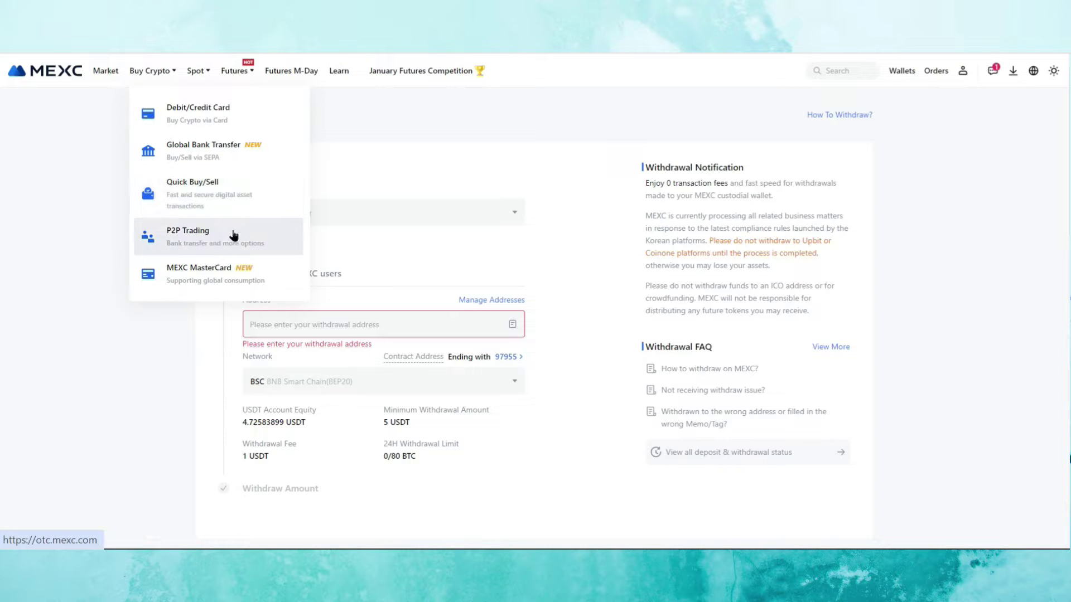
# Step: Go to the debit/credit card purchase option and dismiss the bind-a-card notice
pyautogui.click(231, 282)
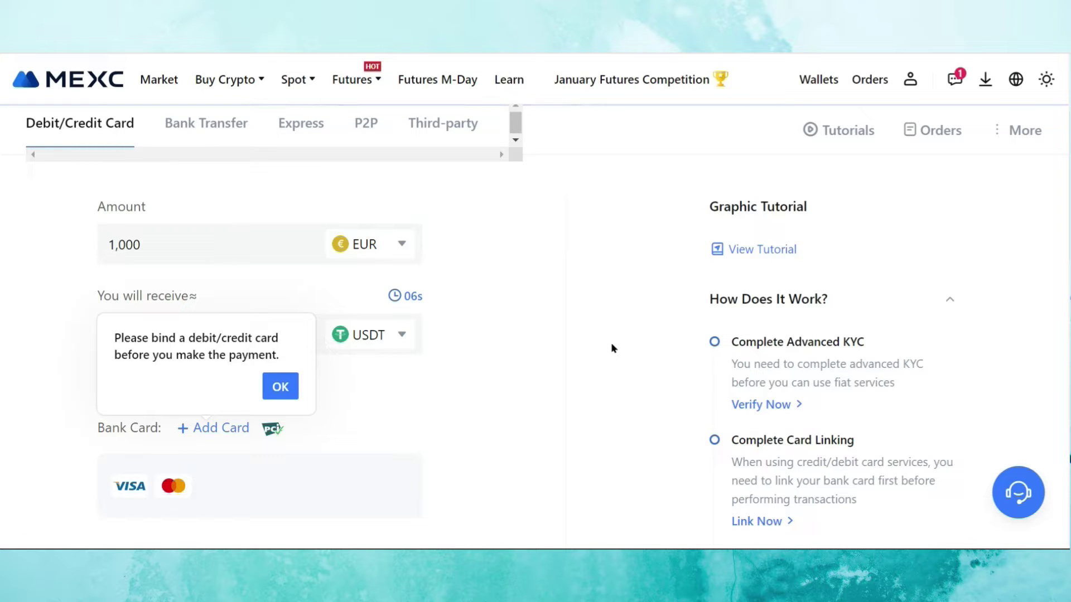
pyautogui.click(198, 341)
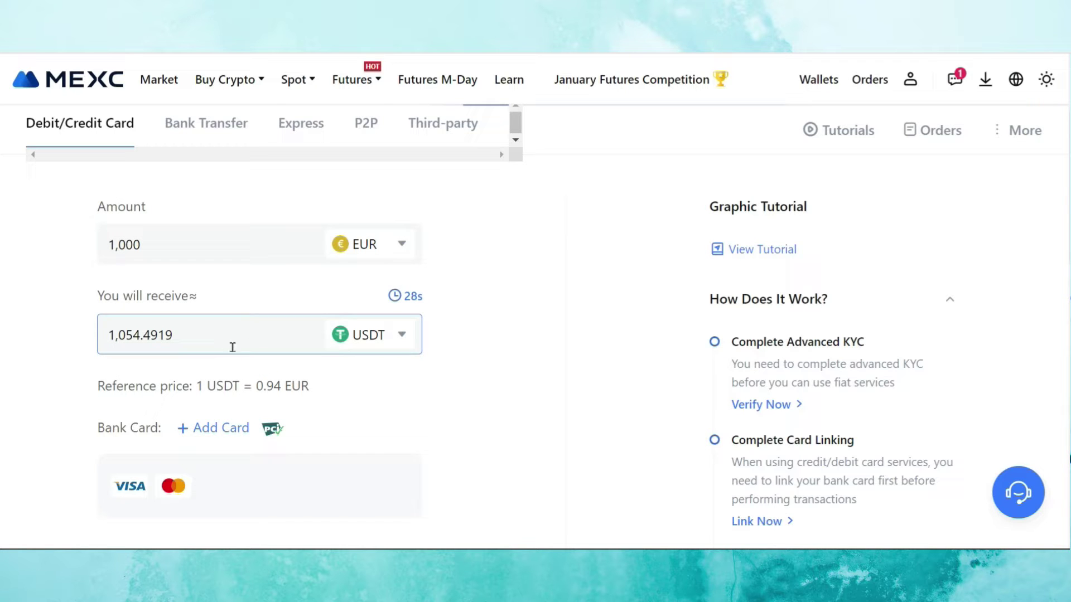
pyautogui.scroll(-3, 498, 350)
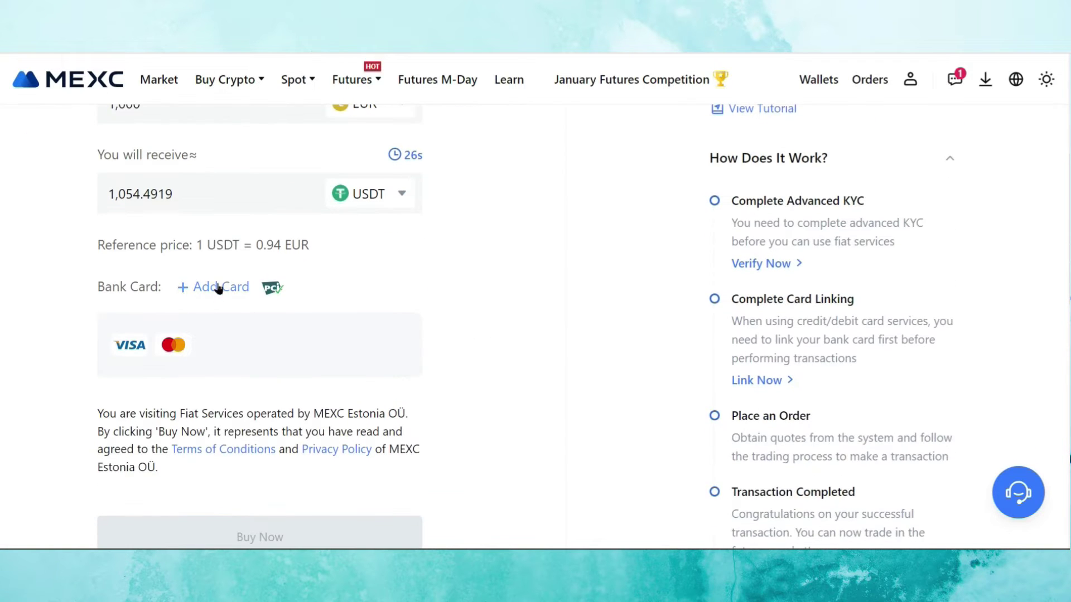
pyautogui.scroll(-3, 469, 316)
pyautogui.scroll(5, 192, 268)
# Step: Browse the Bank Transfer, Express, P2P and Third-party options, ending on 1000 EUR for USDT
pyautogui.click(194, 266)
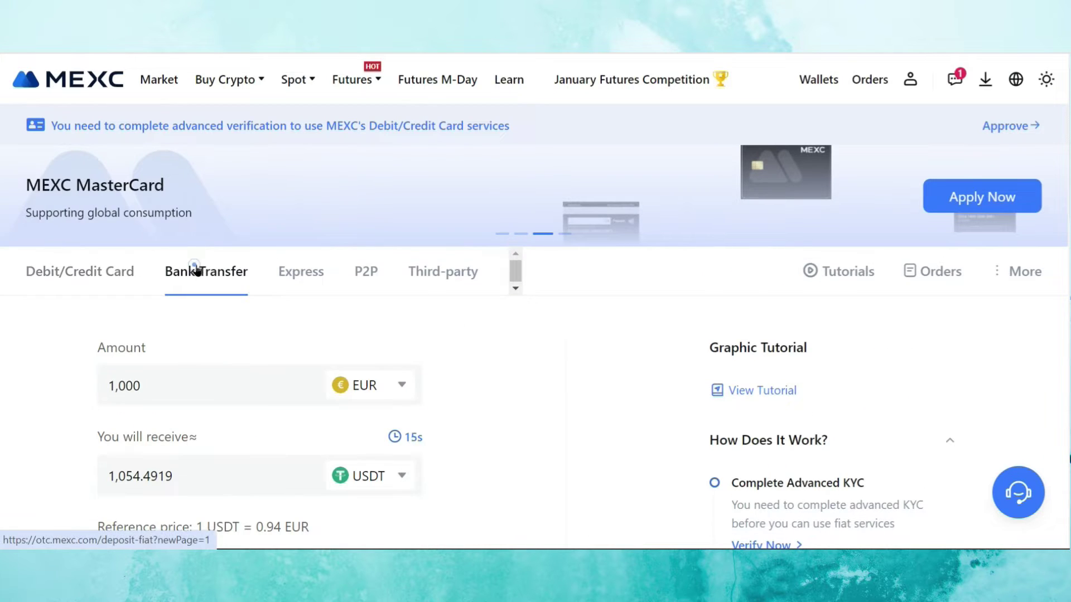
pyautogui.click(291, 274)
pyautogui.click(366, 235)
pyautogui.click(437, 234)
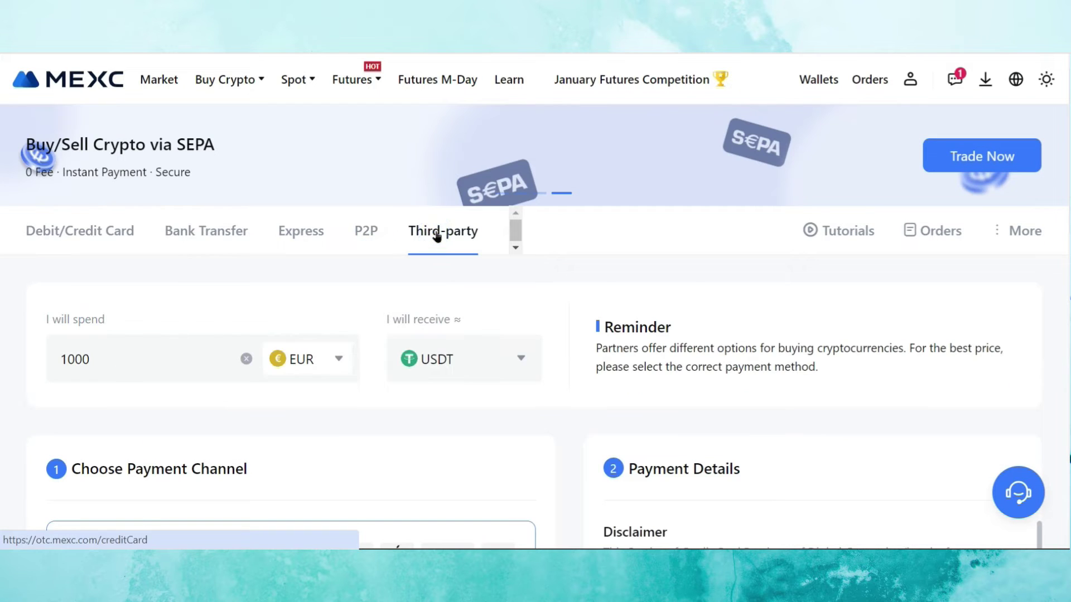
# Step: Go to spot trading and search 'dot' to switch to the DOT/USDT market
pyautogui.moveTo(300, 86)
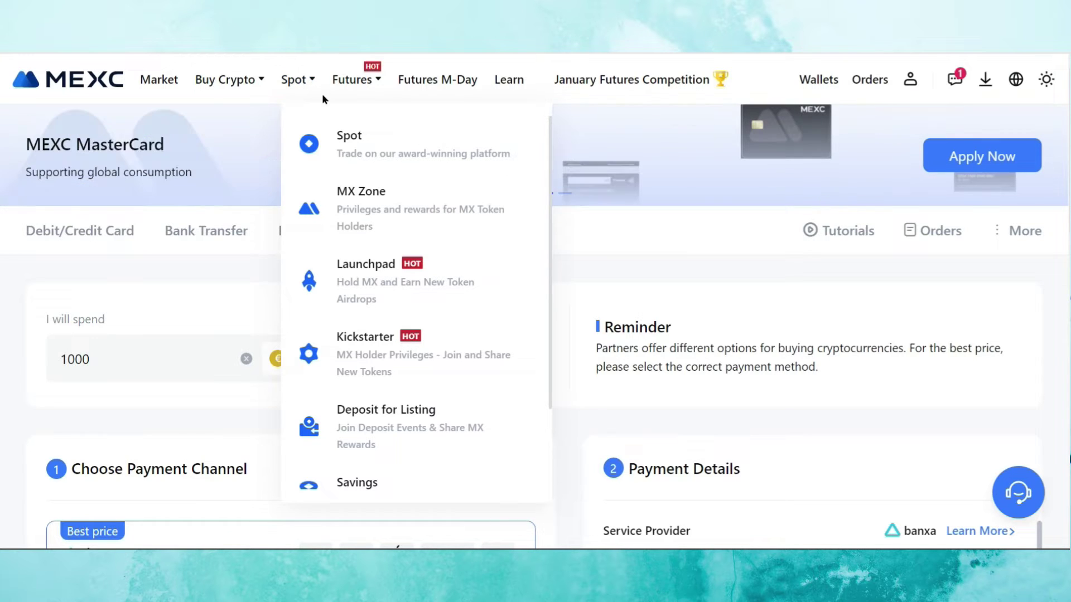
pyautogui.click(405, 142)
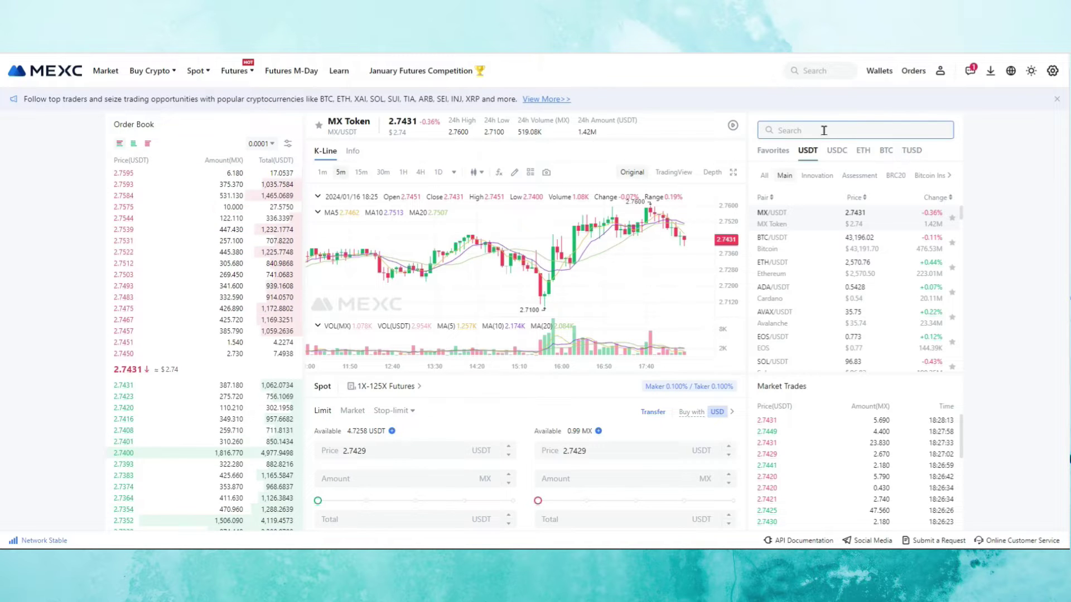
pyautogui.click(827, 130)
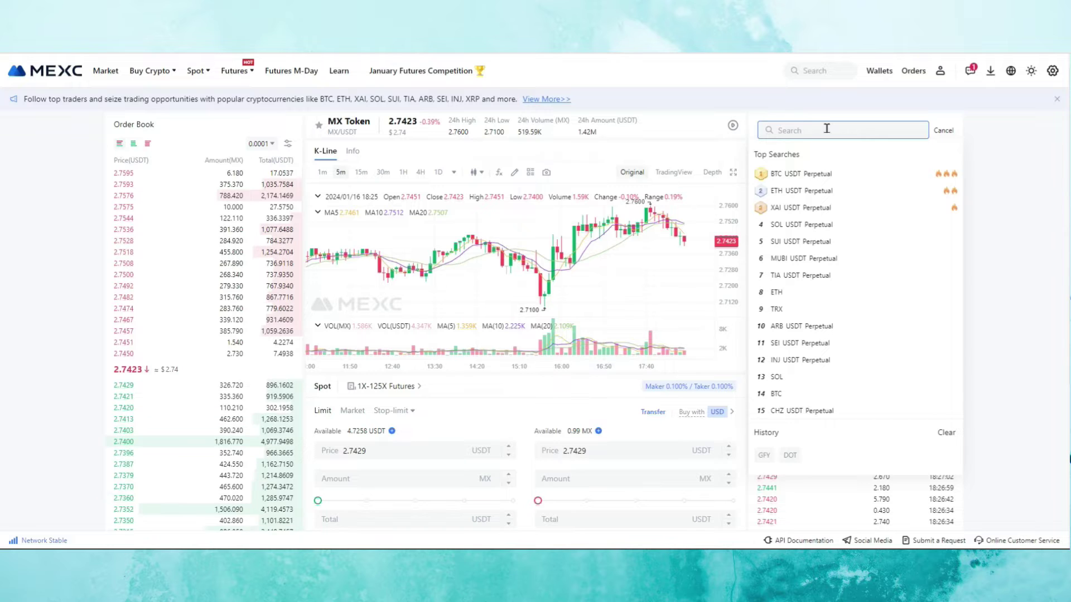
pyautogui.write('dot')
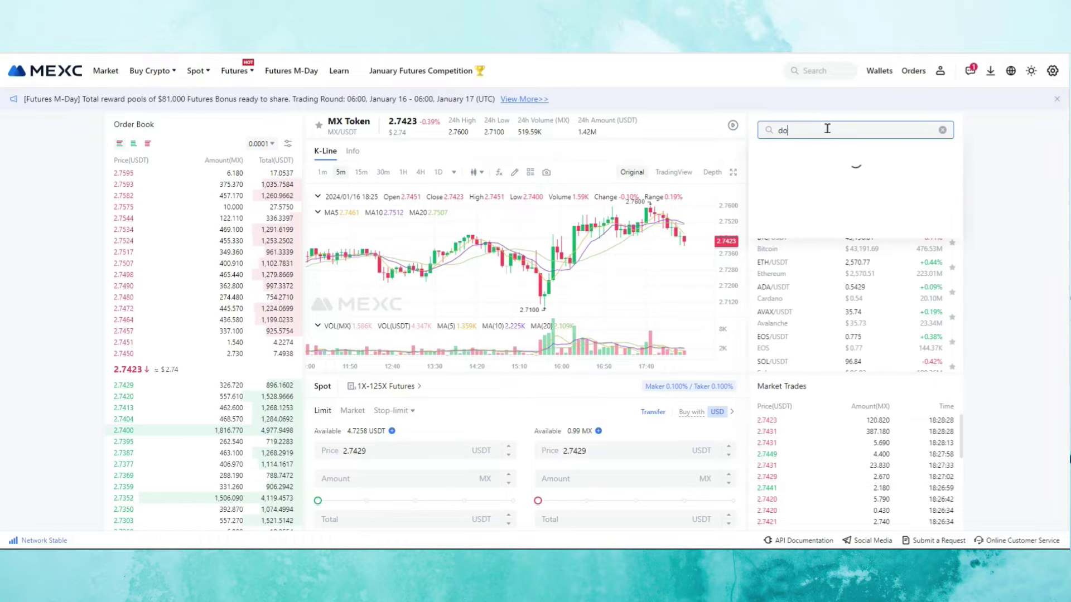
pyautogui.press('BackSpace')
pyautogui.press('BackSpace')
pyautogui.press('BackSpace')
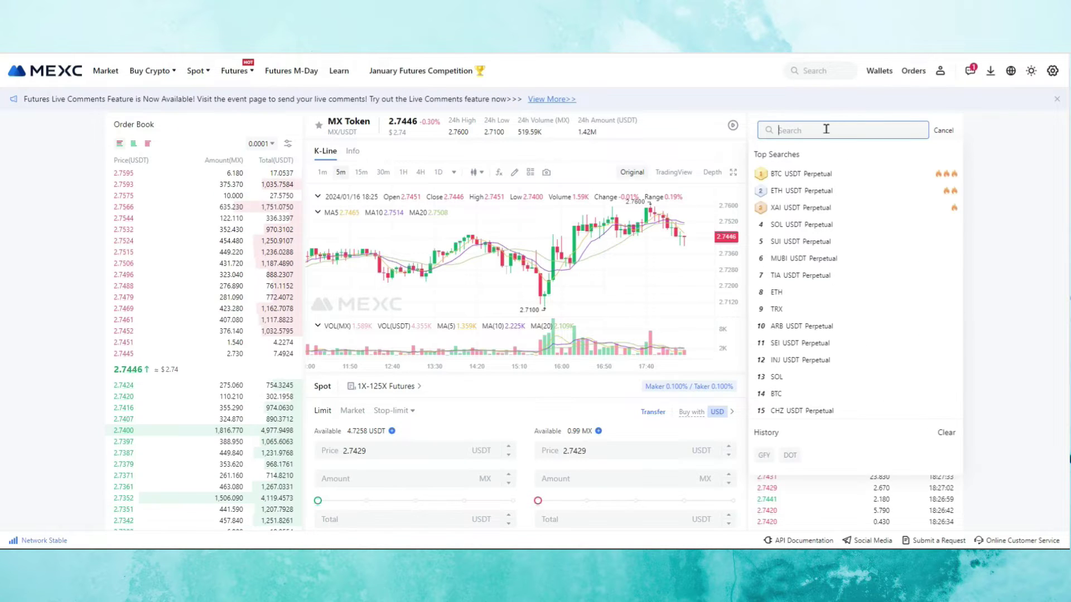
pyautogui.write('dot')
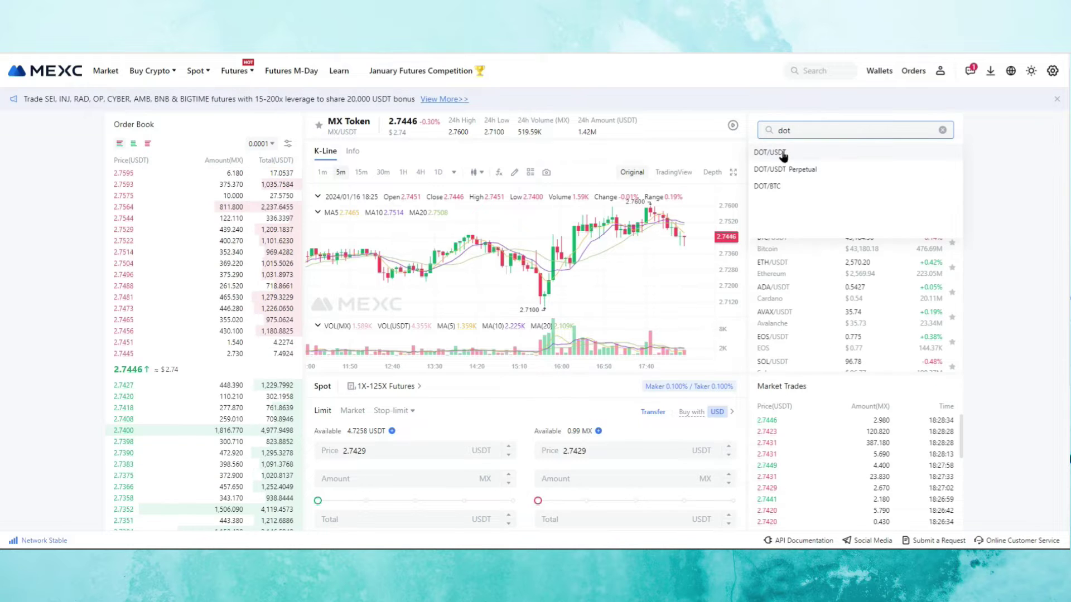
pyautogui.click(799, 155)
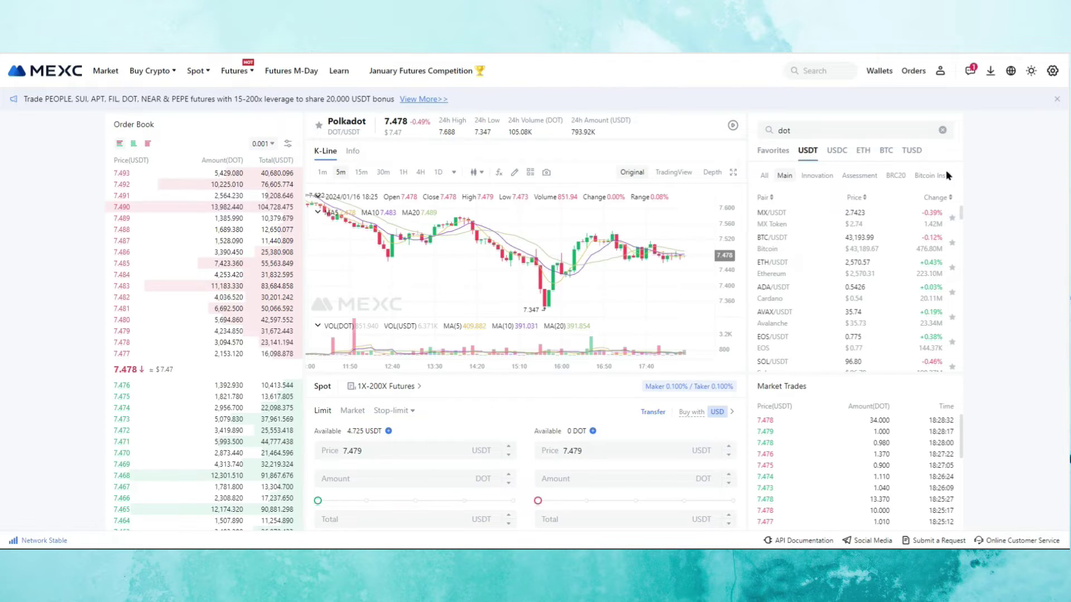
# Step: Fill a DOT/USDT limit buy at 7.47 USDT for 0.63 DOT, totalling 4.706 USDT
pyautogui.scroll(-3, 176, 222)
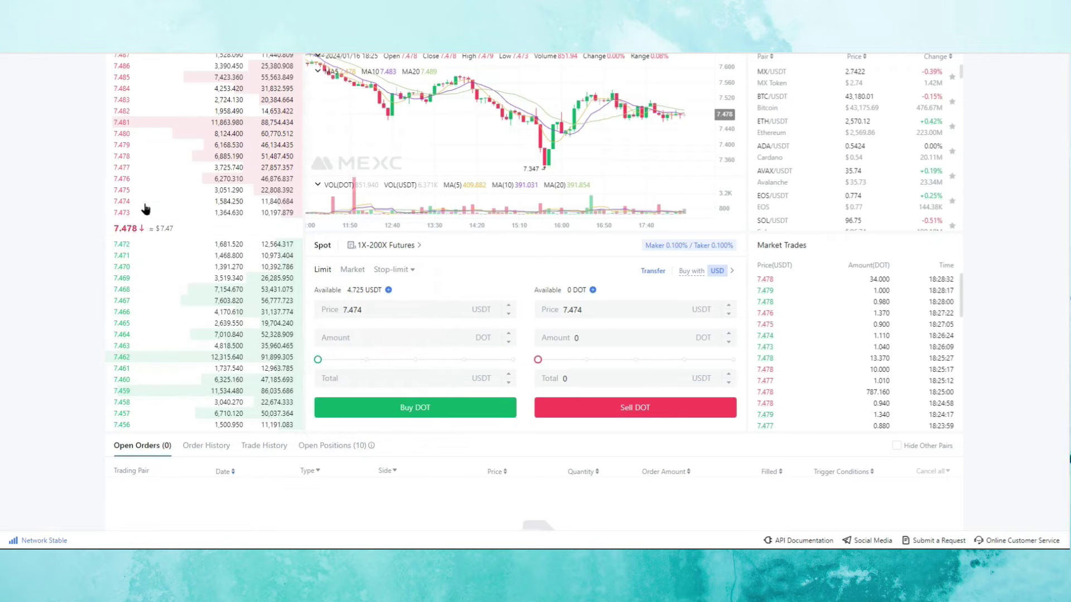
pyautogui.click(106, 241)
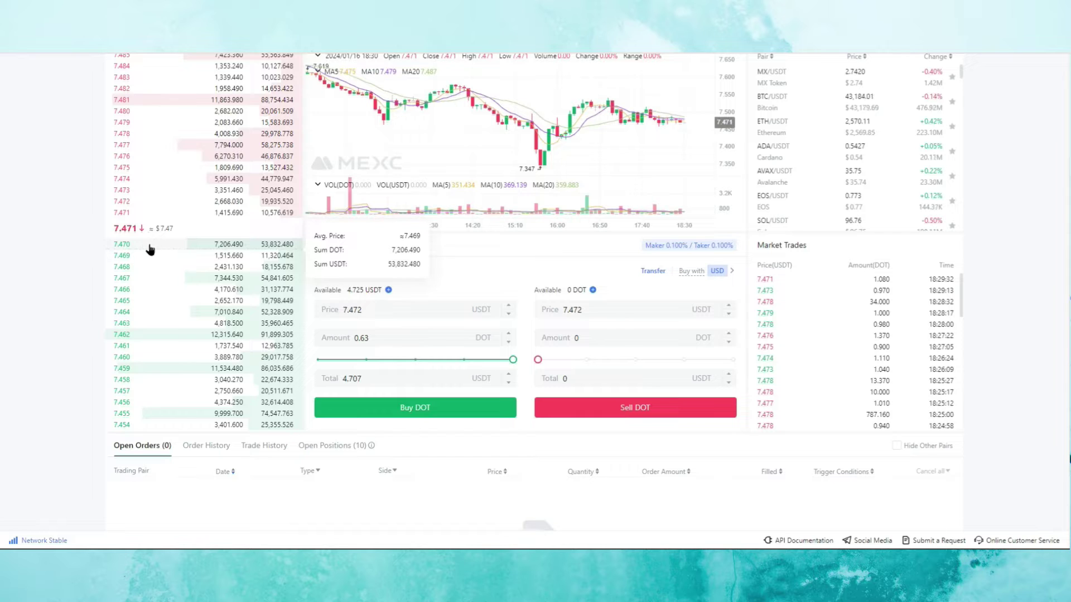
pyautogui.click(379, 309)
pyautogui.press('BackSpace')
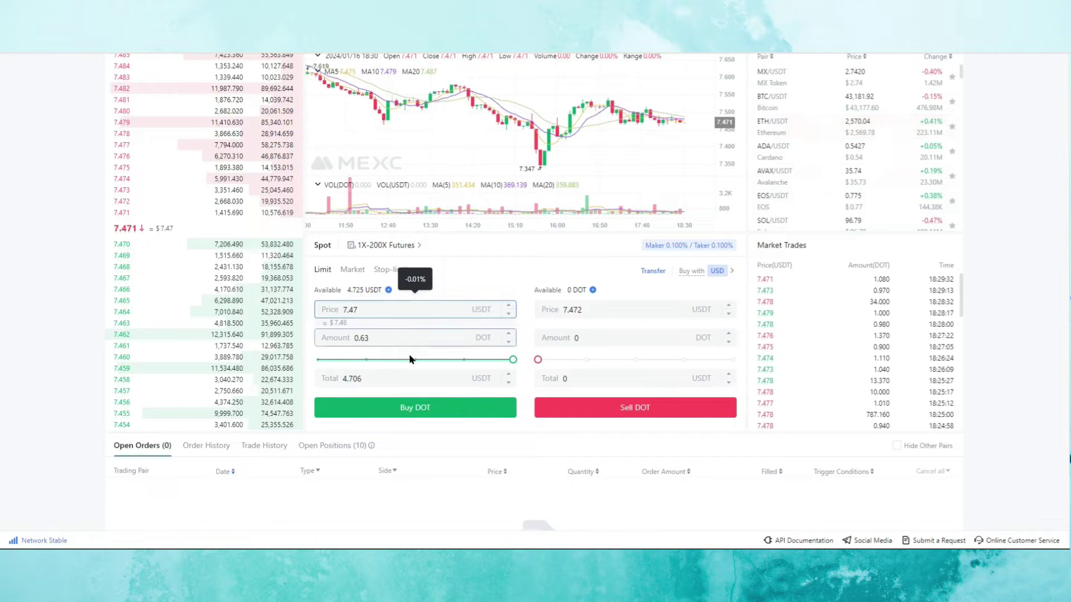
pyautogui.moveTo(513, 360)
pyautogui.mouseDown()
pyautogui.moveTo(433, 363)
pyautogui.moveTo(525, 360)
pyautogui.mouseUp()
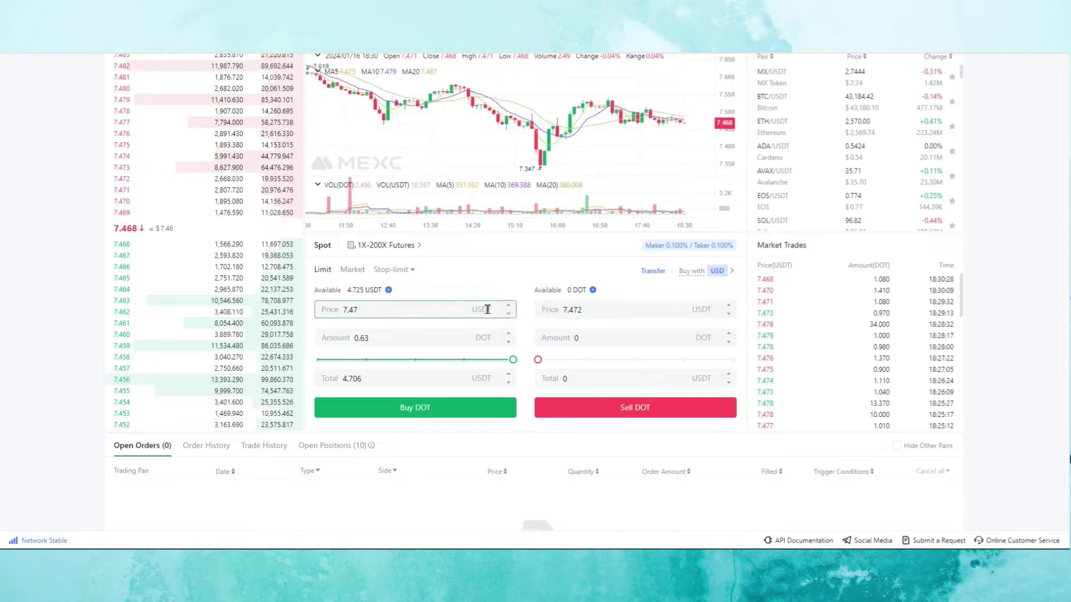
pyautogui.moveTo(134, 217)
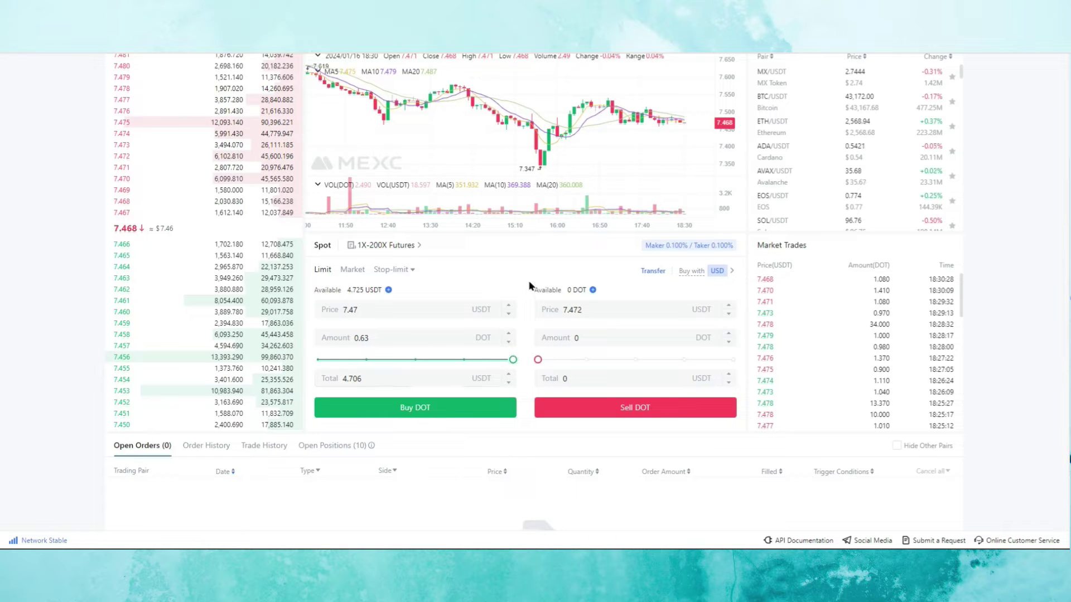
# Step: Switch to Stop-limit and go over the buy and sell trigger price and limit price fields
pyautogui.click(352, 270)
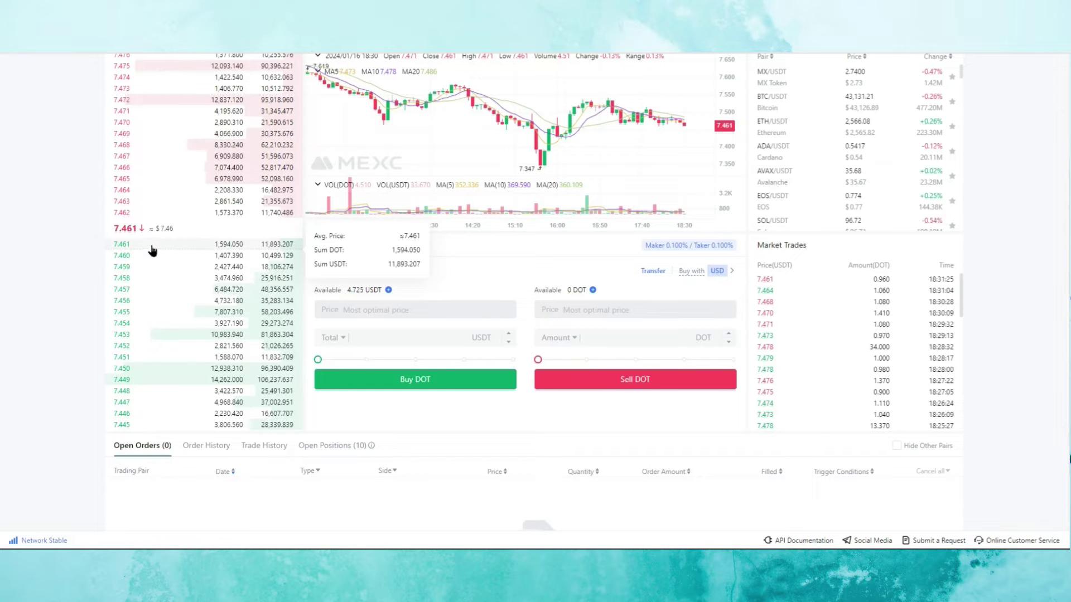
pyautogui.click(393, 270)
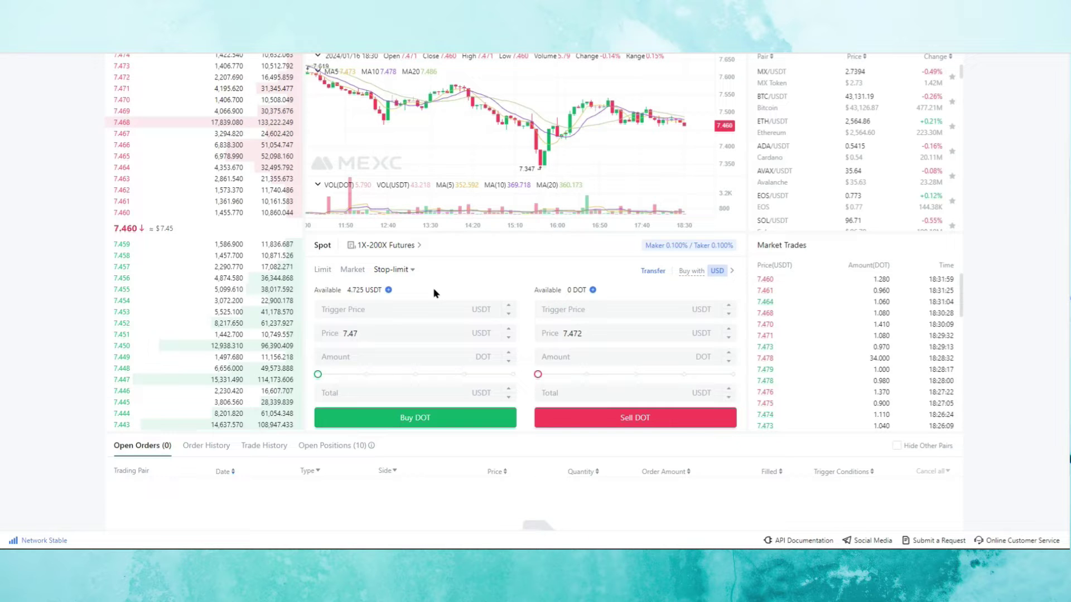
pyautogui.moveTo(142, 367)
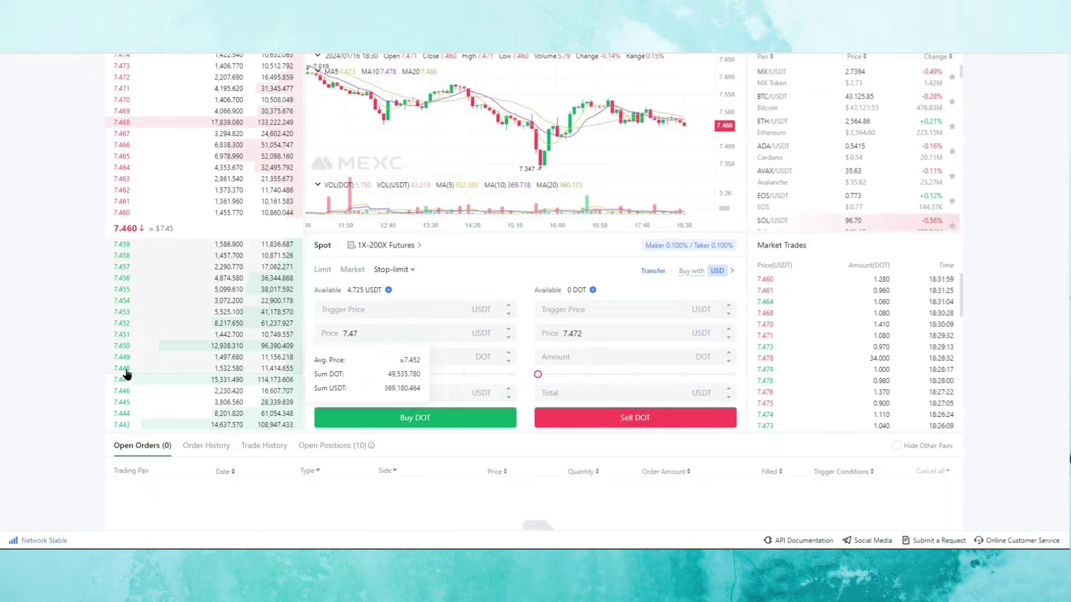
pyautogui.click(350, 314)
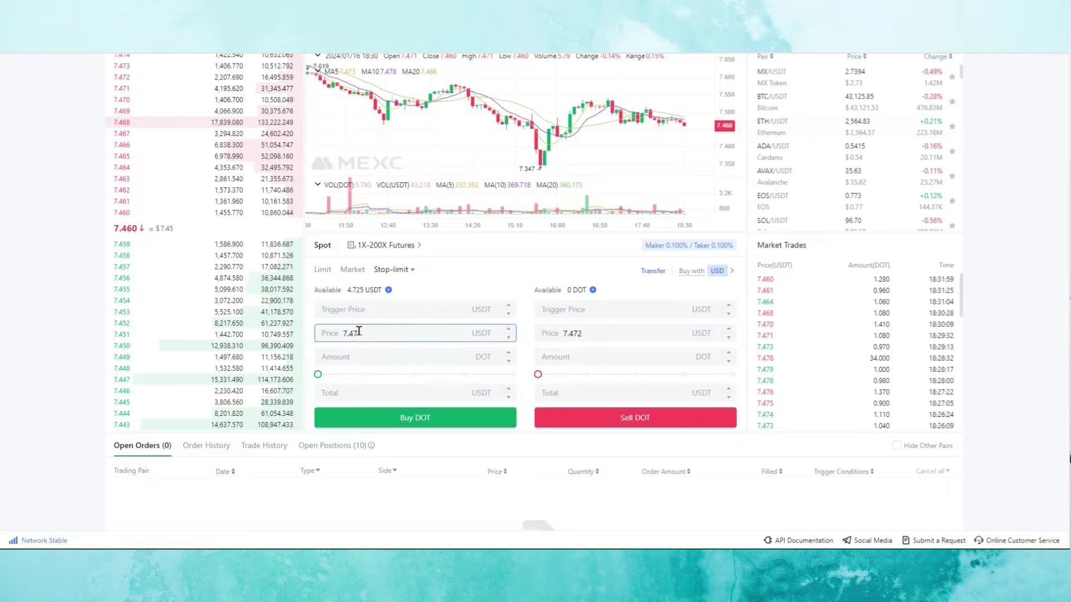
pyautogui.moveTo(148, 385)
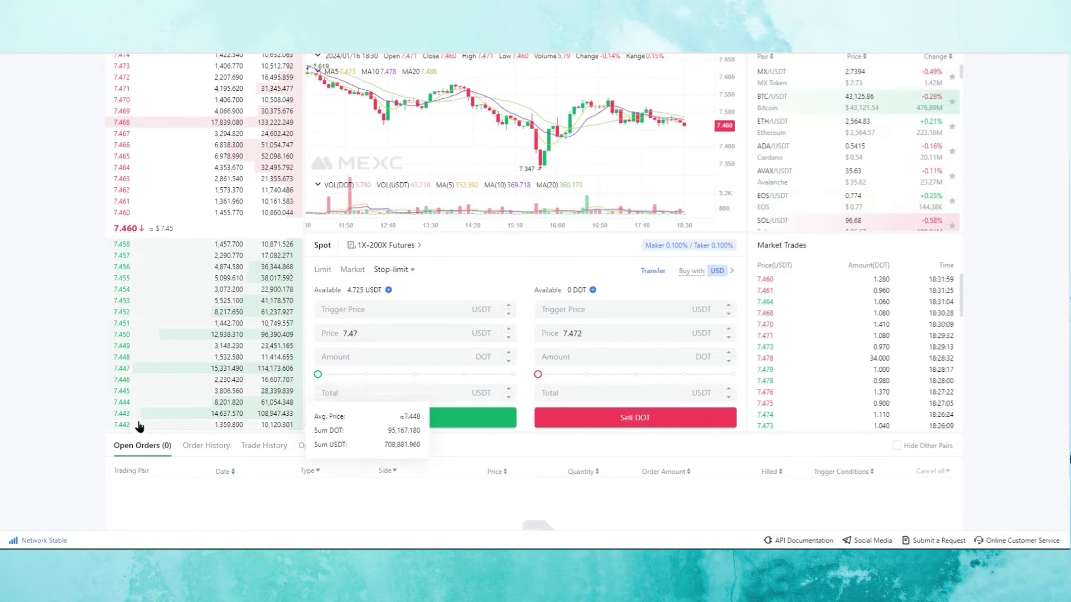
pyautogui.click(342, 335)
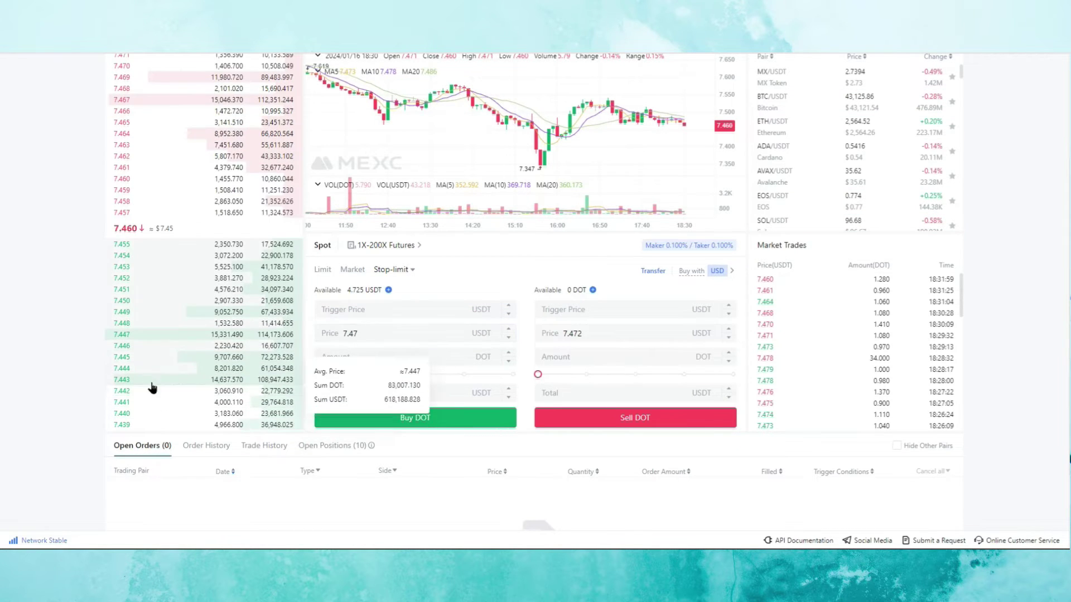
pyautogui.click(360, 316)
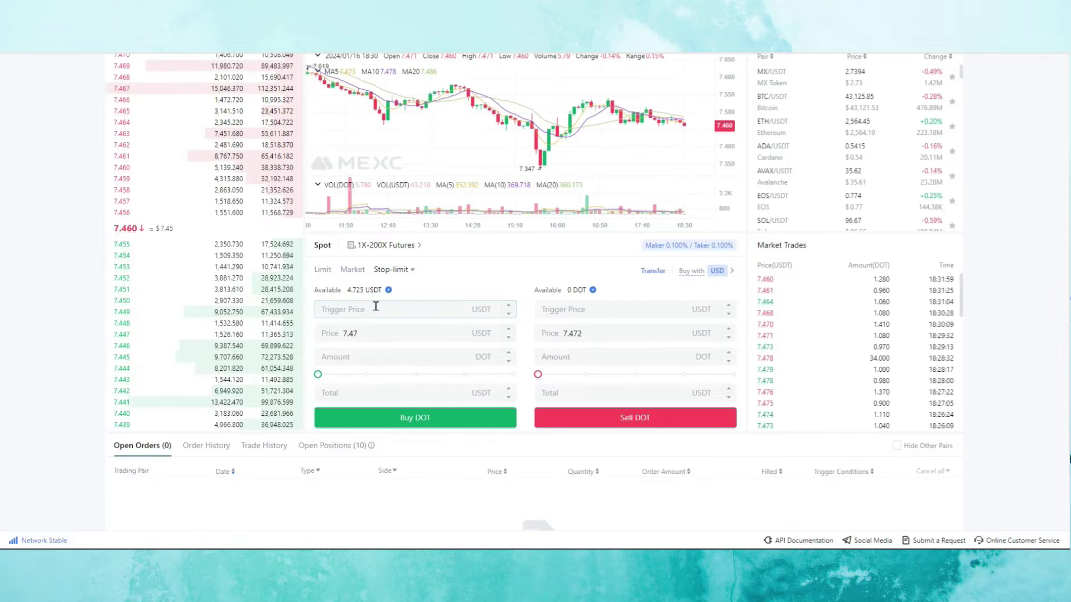
pyautogui.click(608, 312)
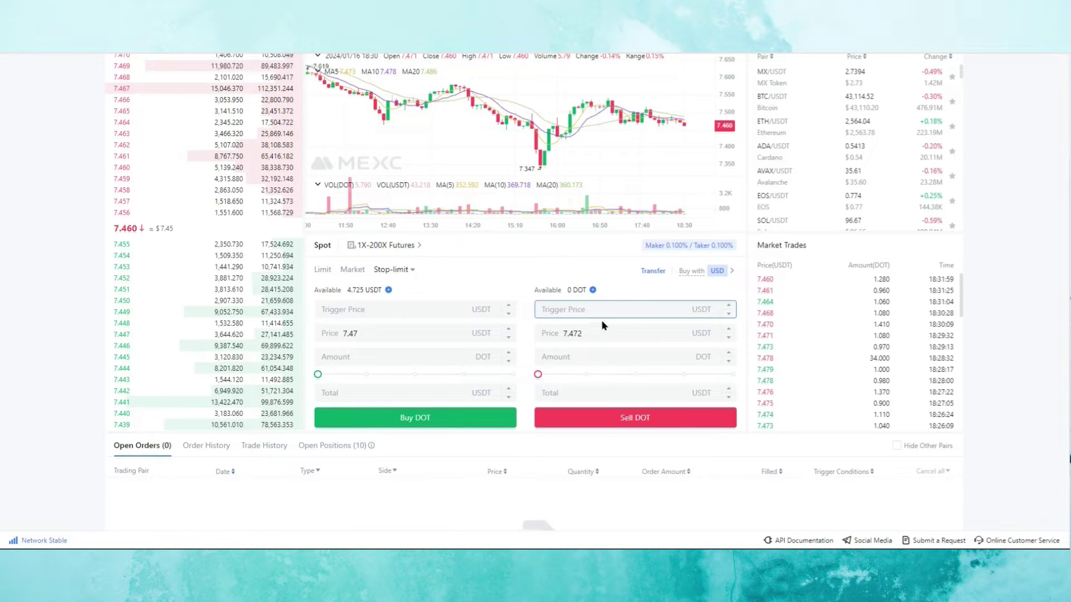
pyautogui.click(548, 332)
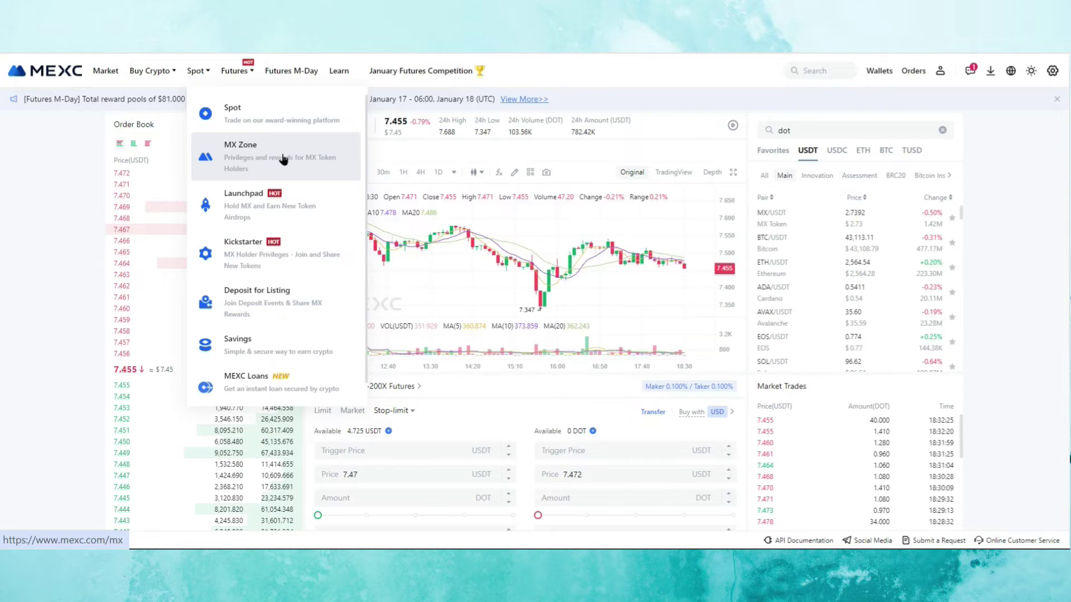
# Step: Scroll the MX Zone page down to Other MX Privileges, including up to 50% off fees
pyautogui.click(281, 160)
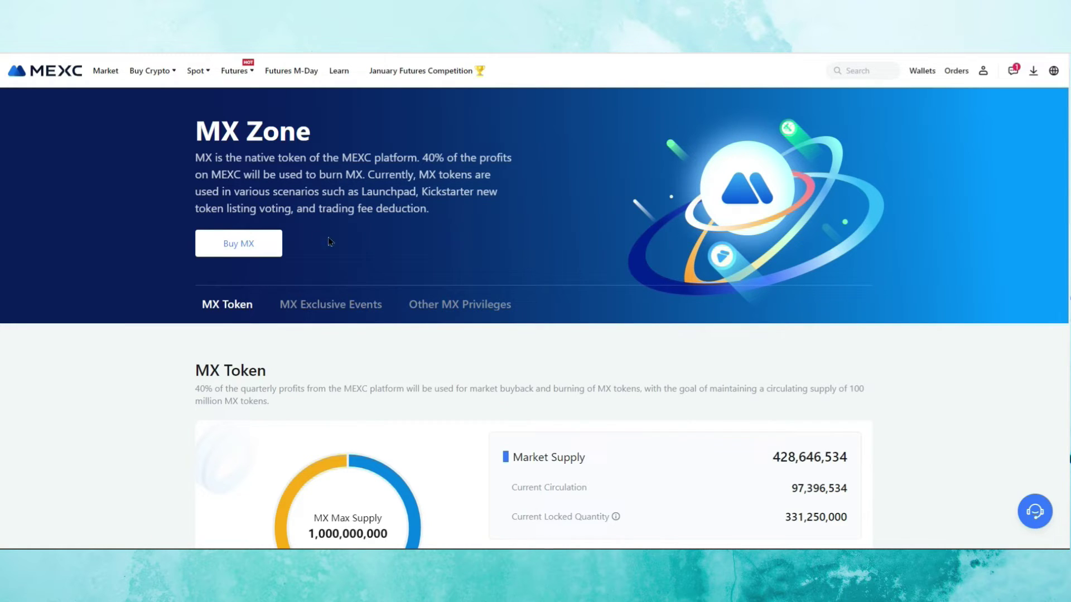
pyautogui.scroll(-3, 563, 254)
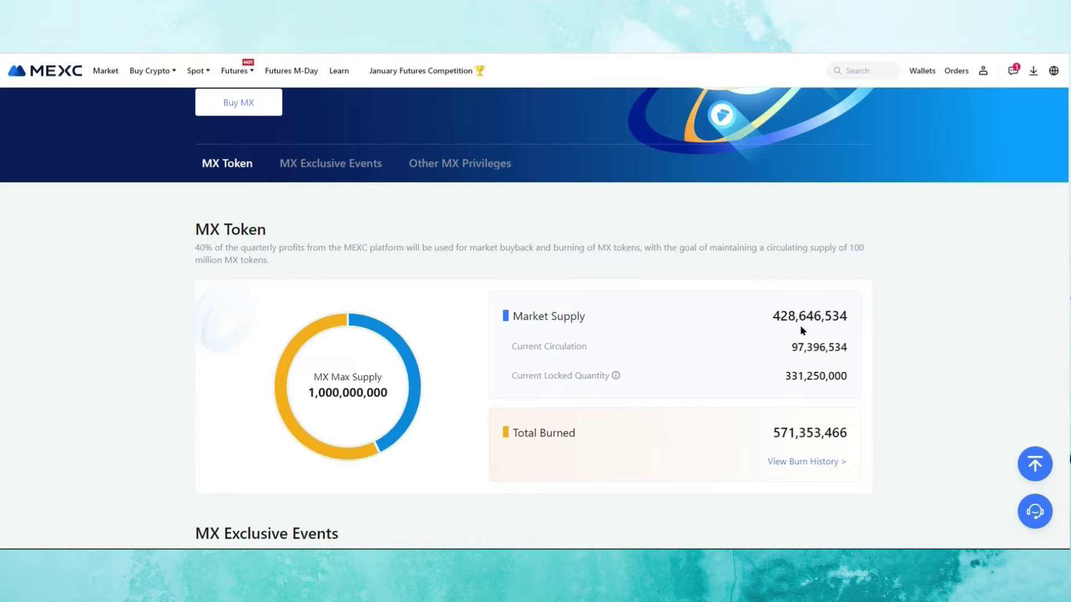
pyautogui.scroll(-3, 816, 338)
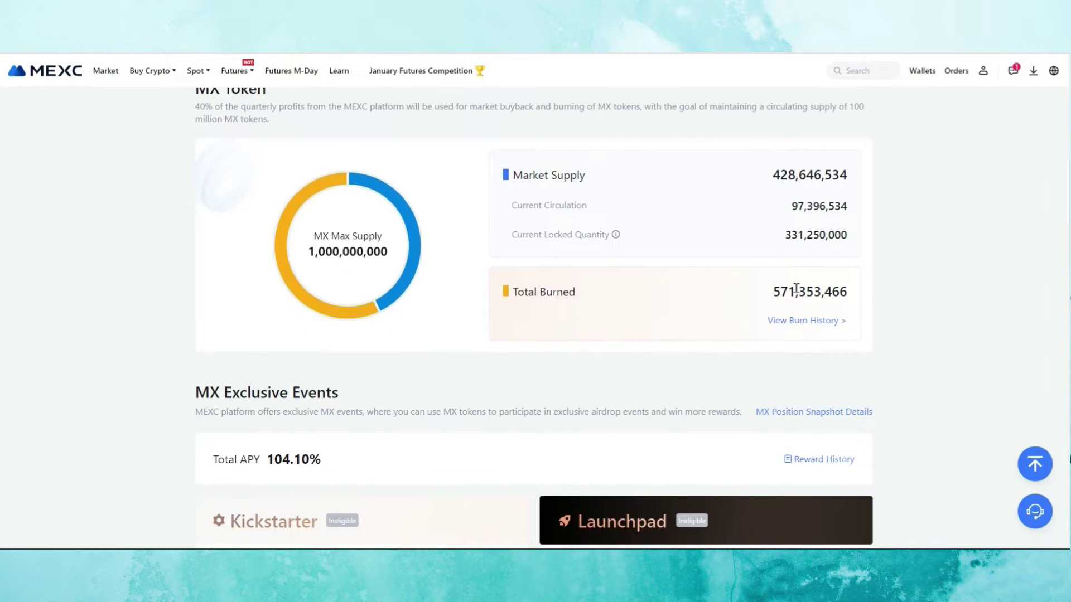
pyautogui.scroll(-6, 896, 323)
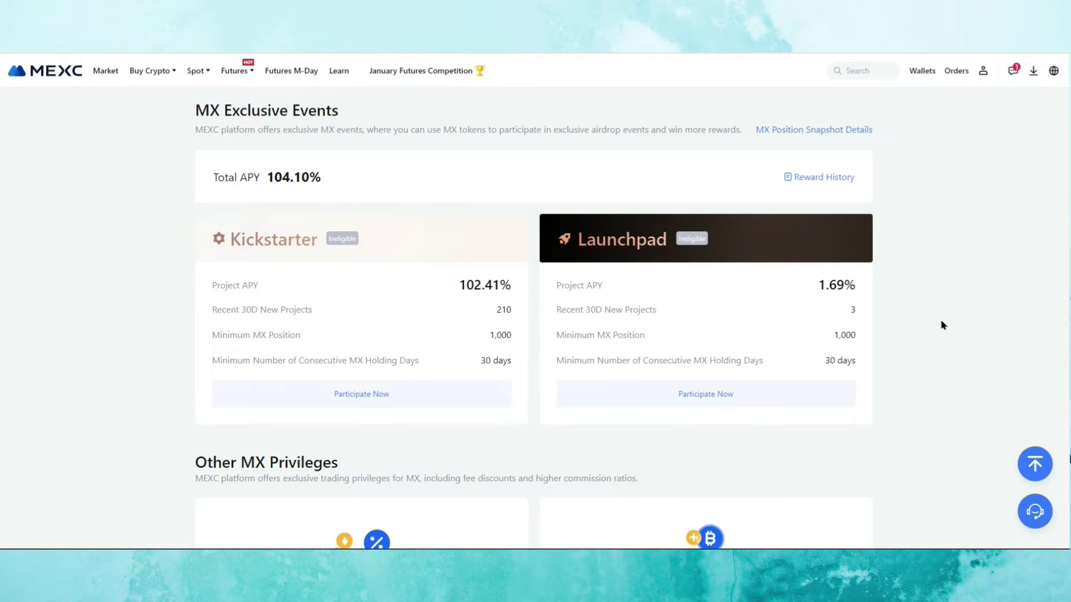
pyautogui.scroll(-5, 943, 325)
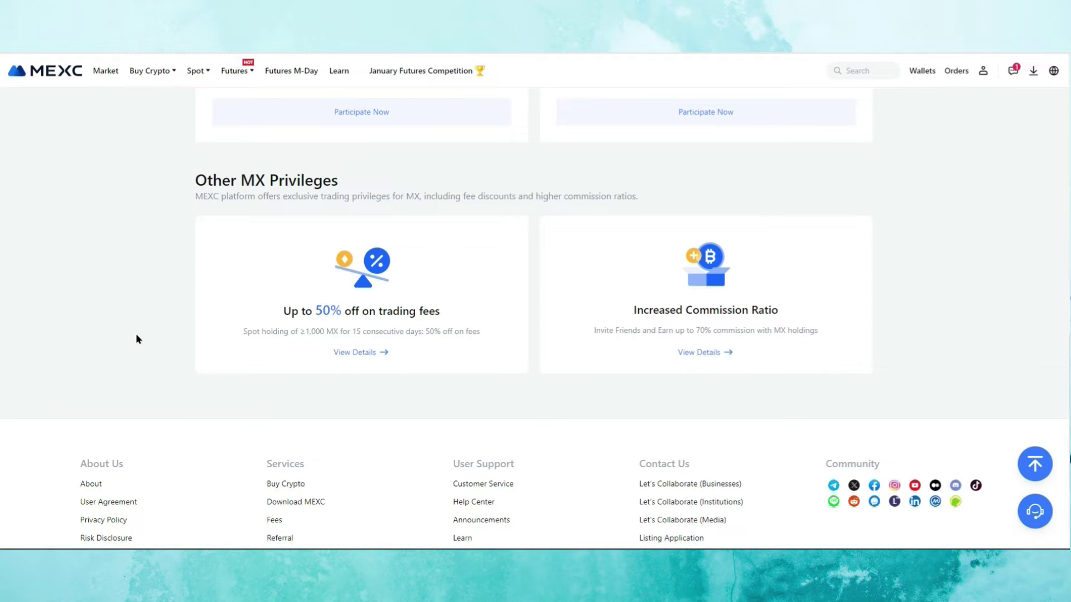
pyautogui.scroll(-1, 658, 312)
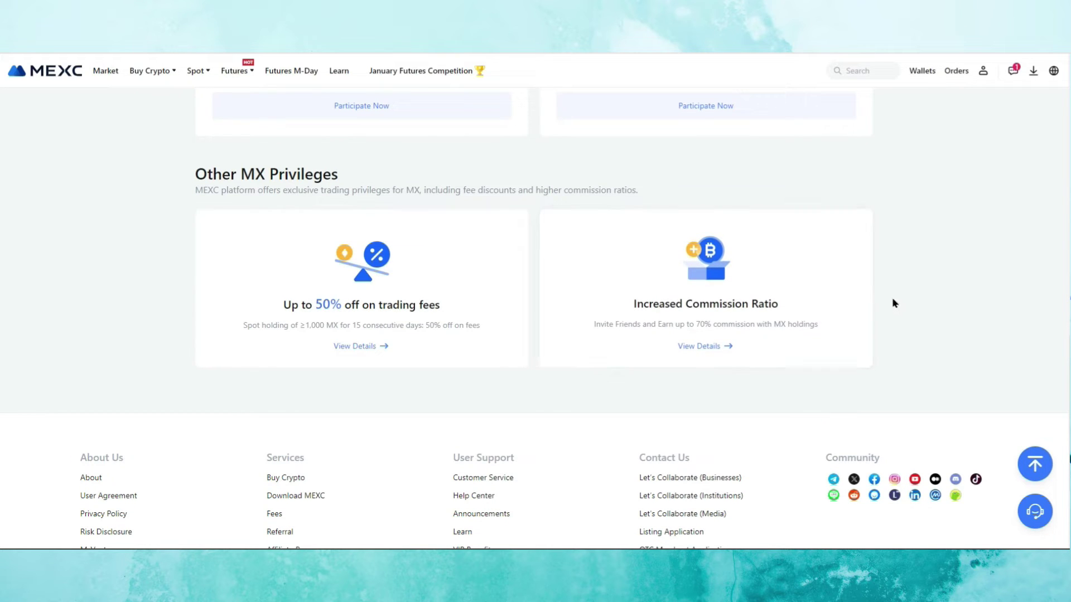
pyautogui.scroll(3, 892, 299)
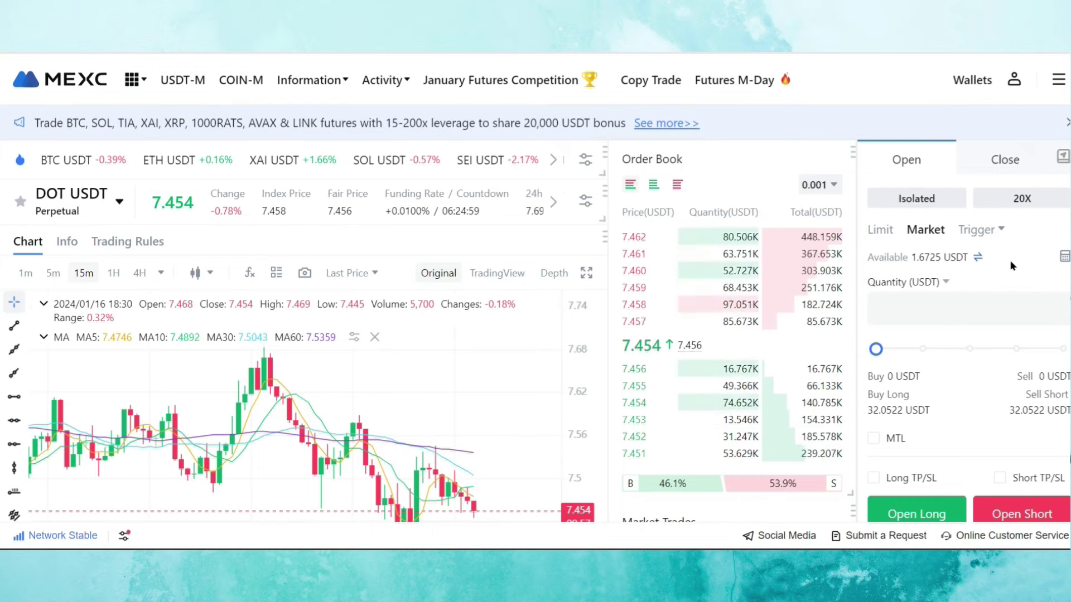
# Step: Switch the DOT USDT perpetual futures order panel to Limit orders
pyautogui.click(880, 230)
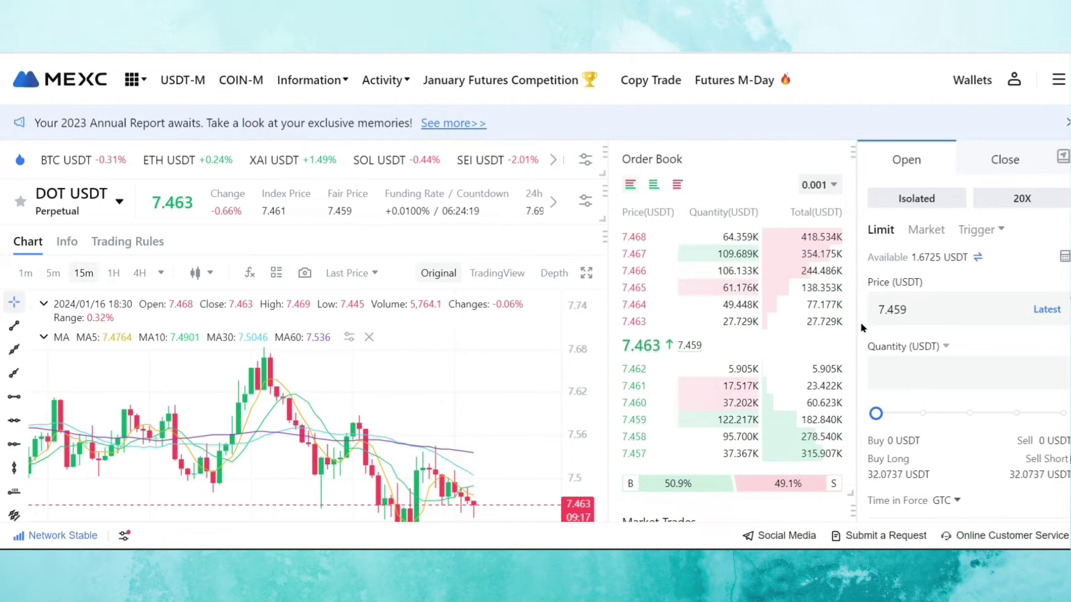
pyautogui.scroll(-2, 864, 329)
pyautogui.scroll(-2, 865, 327)
pyautogui.scroll(5, 866, 327)
# Step: Change the DOT USDT futures leverage from 20X to 10X and confirm it
pyautogui.click(1030, 200)
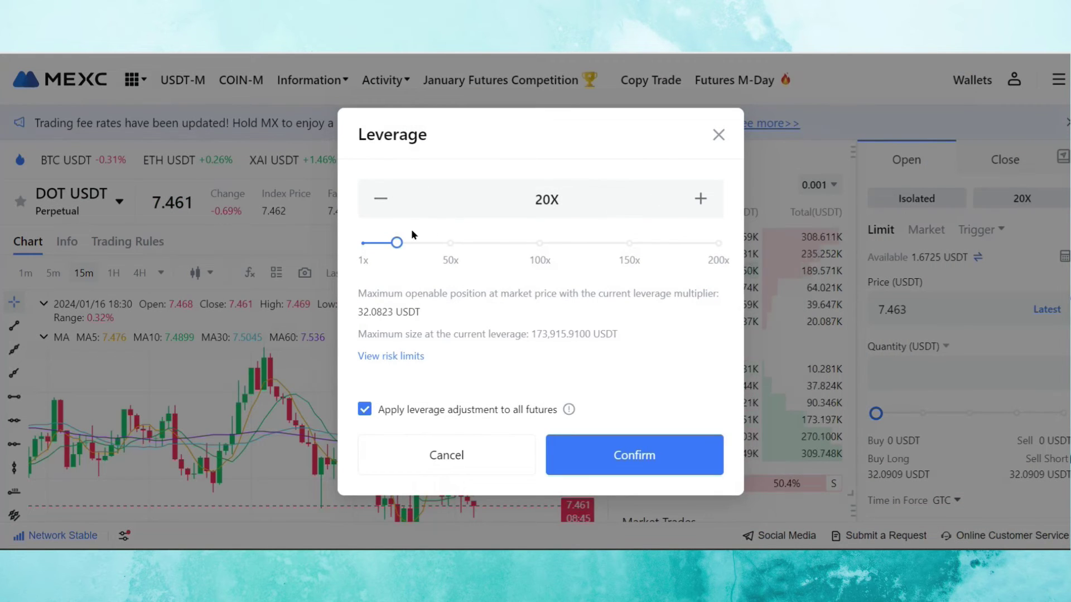
pyautogui.moveTo(395, 242); pyautogui.dragTo(377, 245)
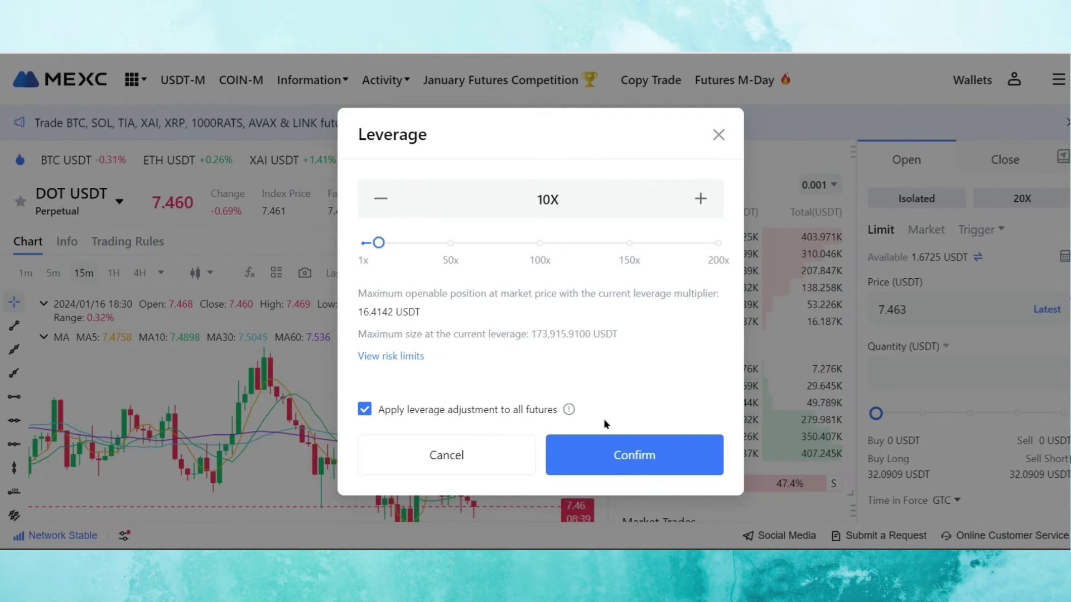
pyautogui.click(620, 461)
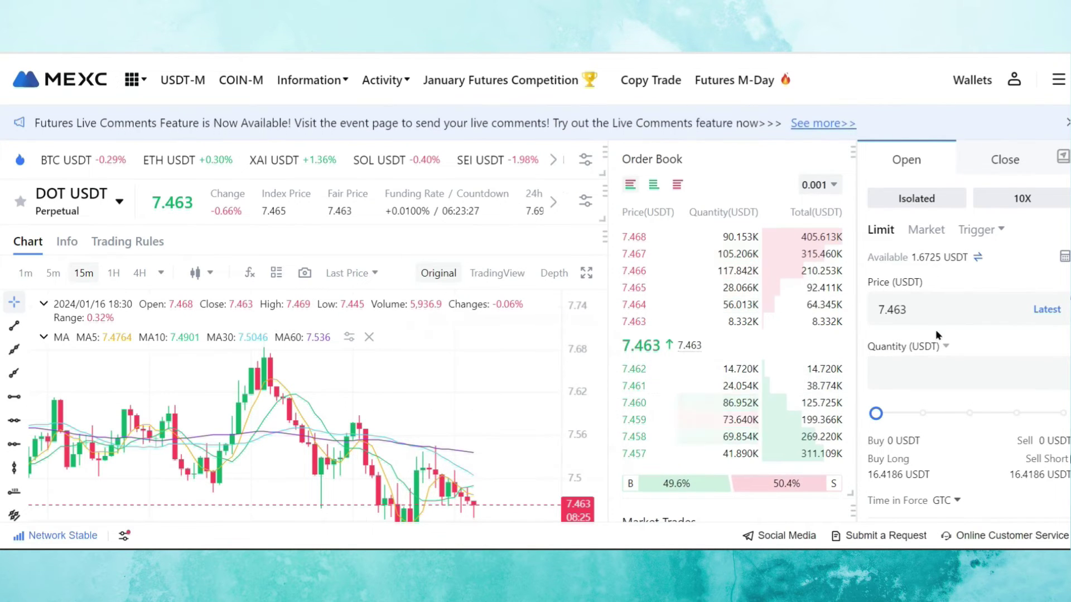
# Step: Set DOT/USDT quantity to 100% (16.3966 USDT per side) and review the Long TP/SL take-profit and stop-loss fields
pyautogui.moveTo(875, 414); pyautogui.dragTo(1065, 413)
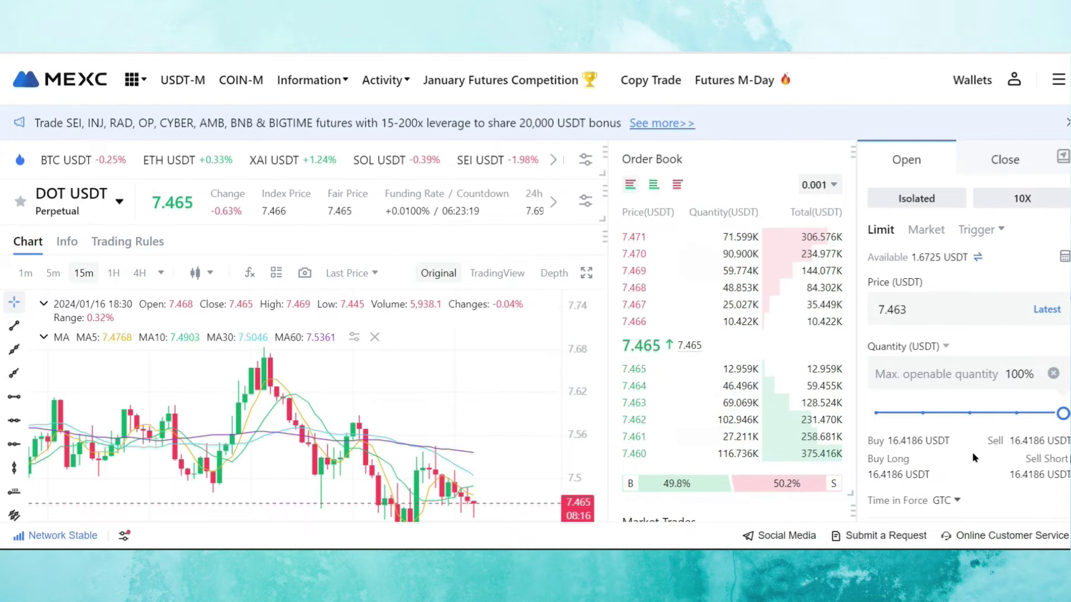
pyautogui.scroll(-5, 972, 451)
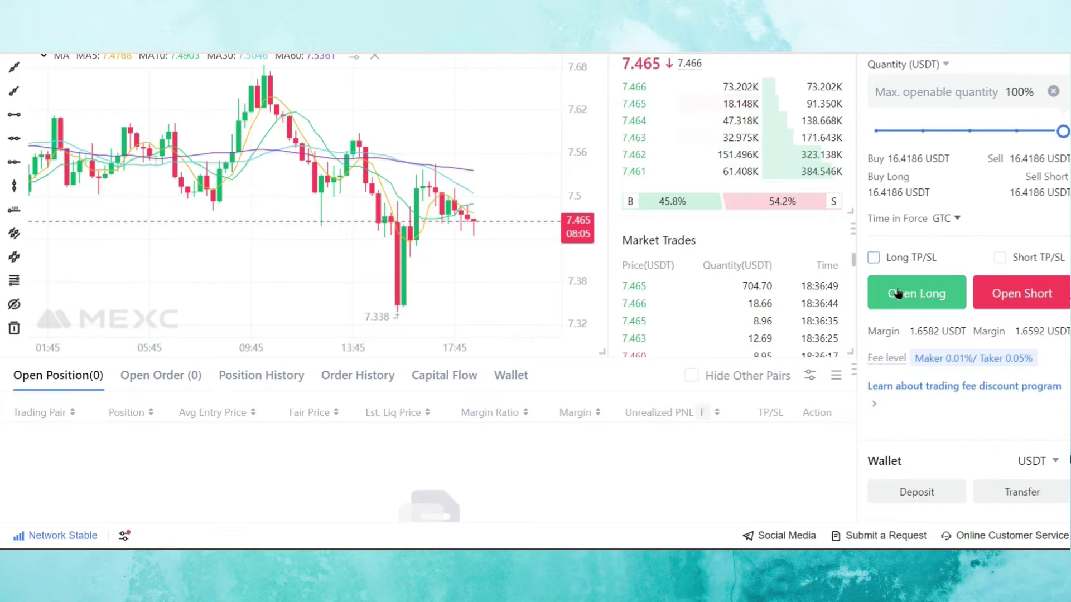
pyautogui.click(873, 257)
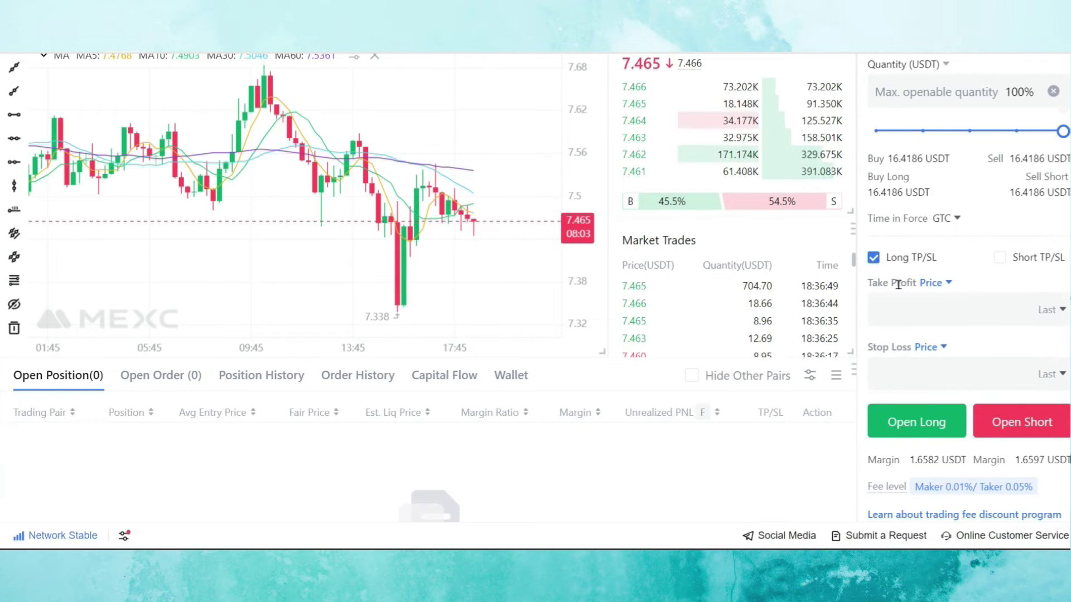
pyautogui.click(899, 309)
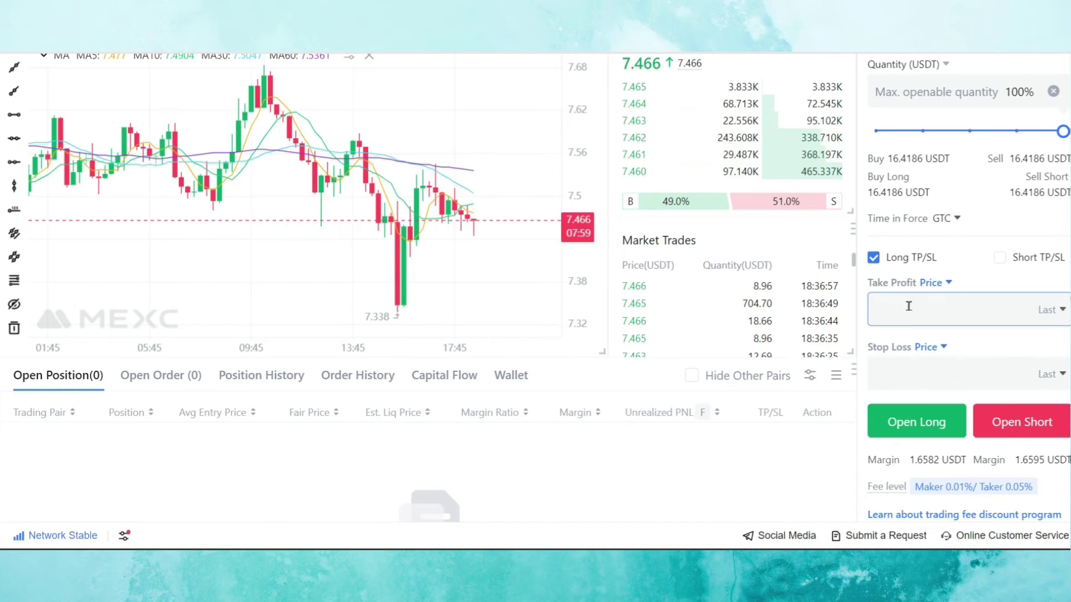
pyautogui.click(893, 371)
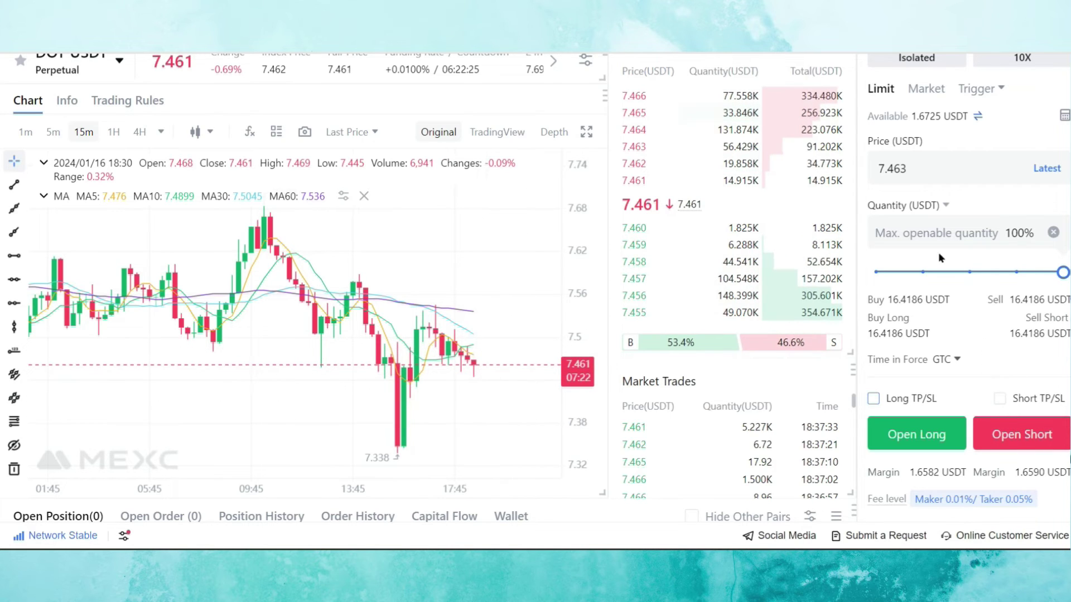
pyautogui.scroll(3, 931, 256)
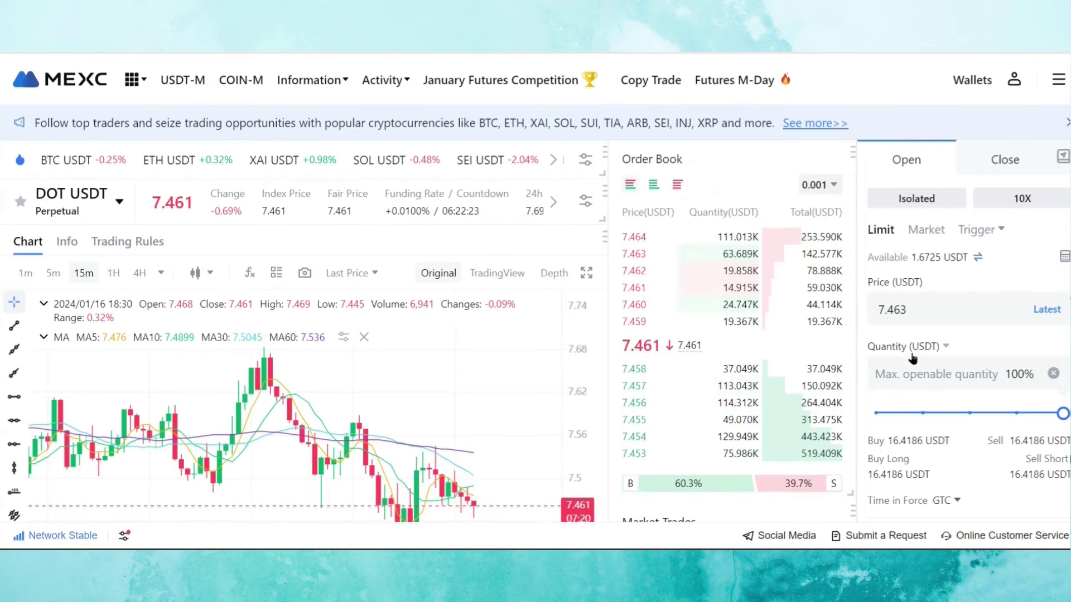
pyautogui.scroll(-3, 913, 357)
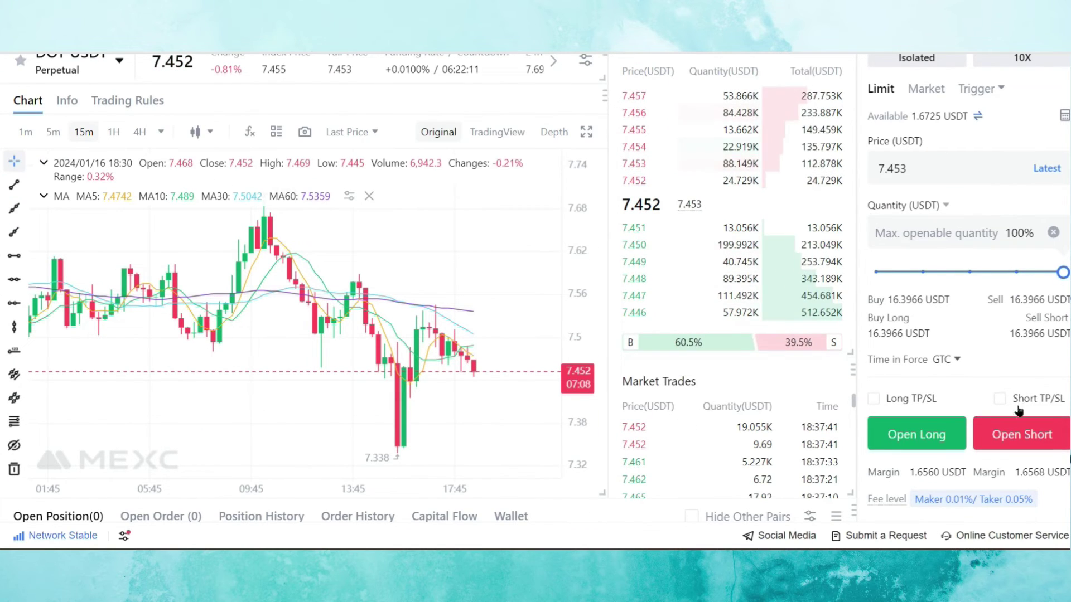
pyautogui.scroll(-3, 133, 456)
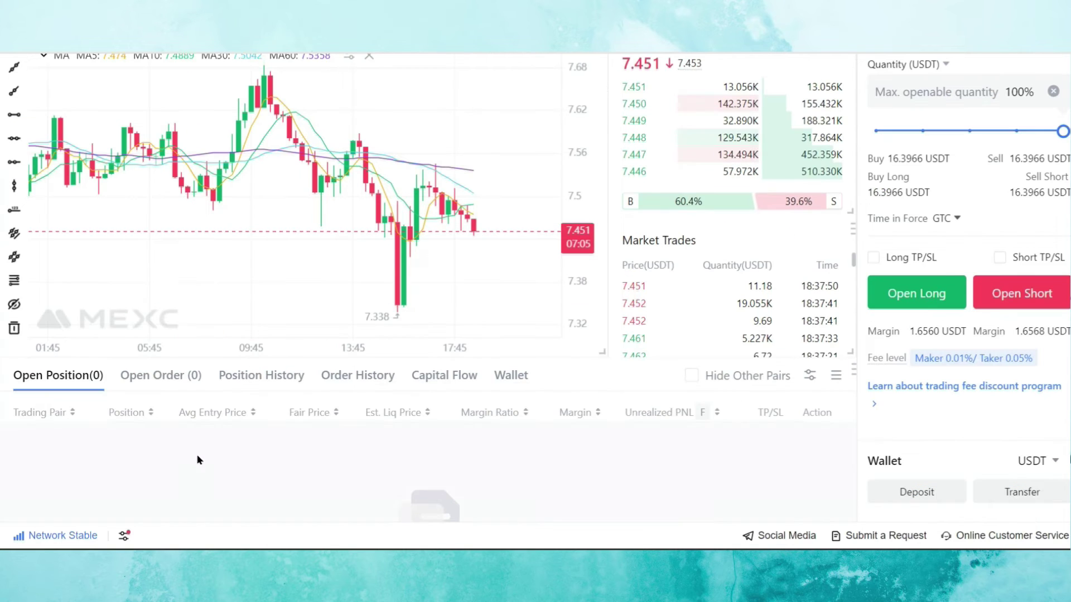
# Step: Enable Short TP/SL and confirm Cross margin mode in the Margin Mode dialog
pyautogui.click(998, 259)
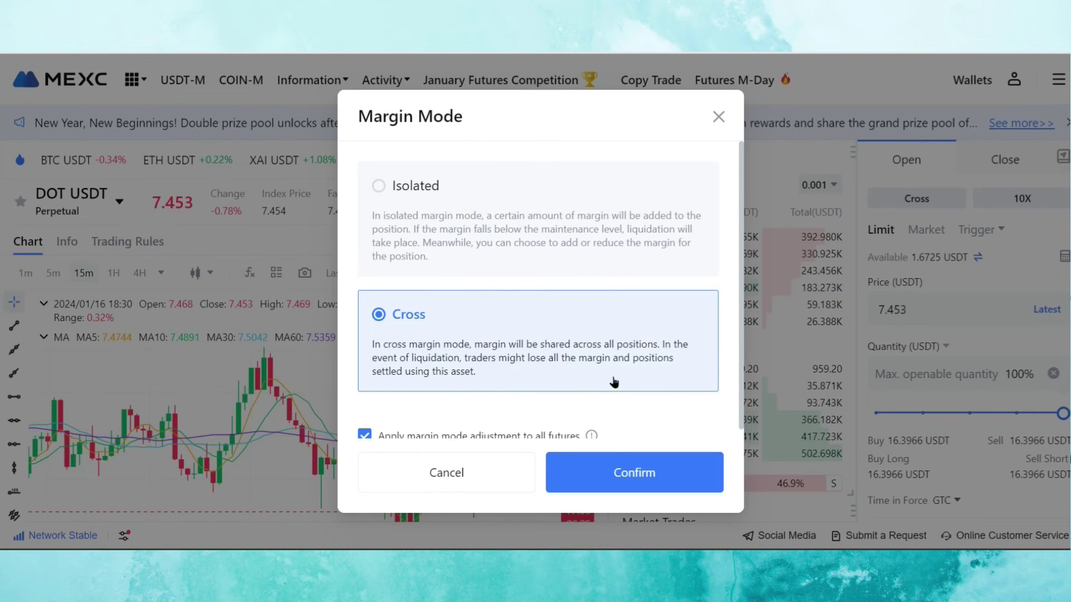
pyautogui.click(627, 474)
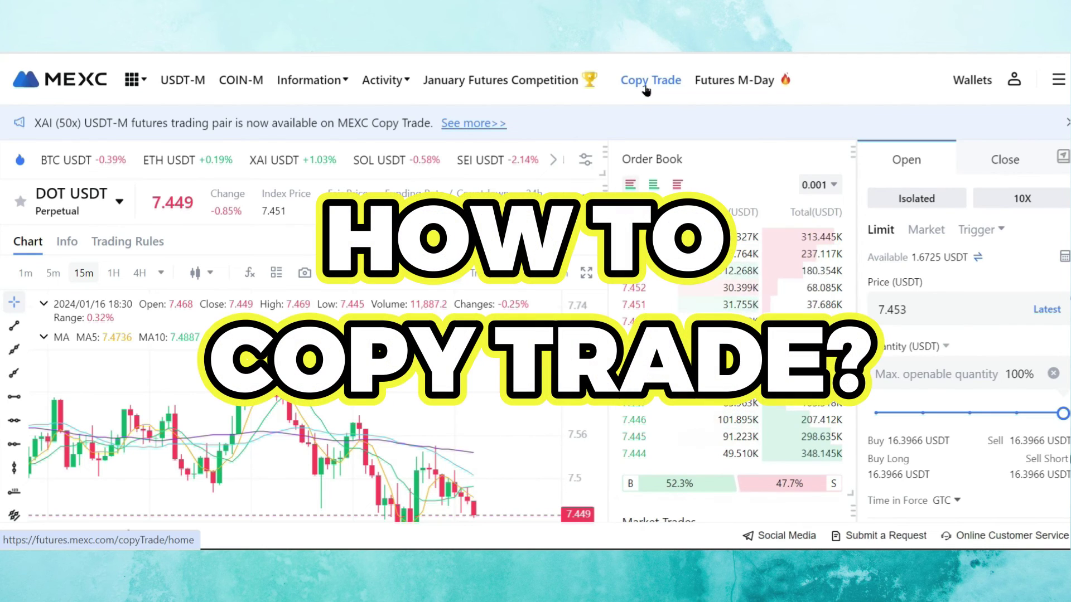
# Step: Go to Copy Trade and scroll through the Top Traders cards and their returns
pyautogui.click(653, 84)
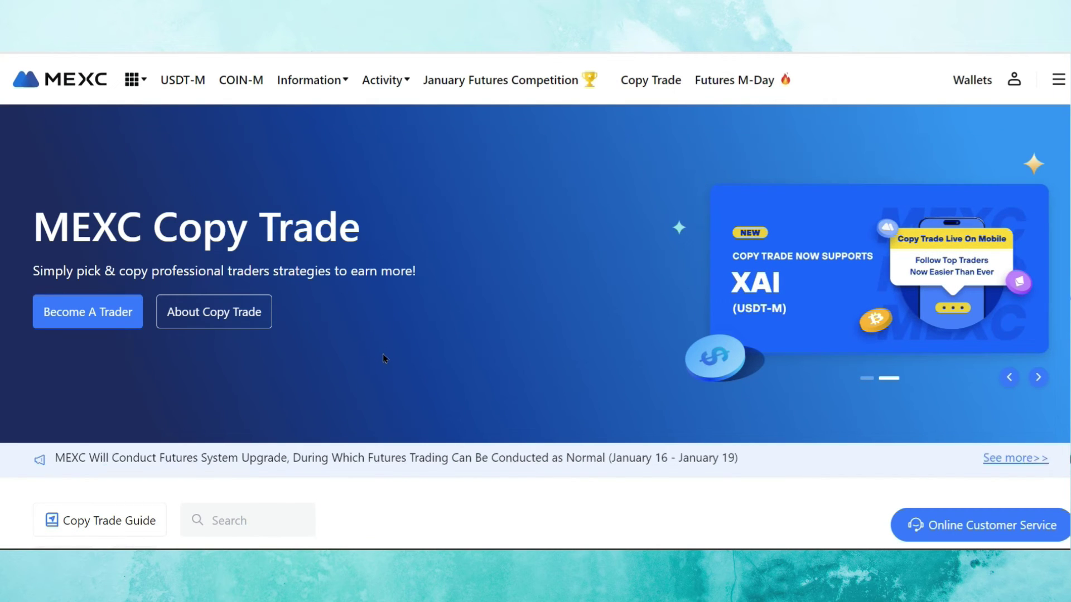
pyautogui.scroll(-1, 567, 307)
pyautogui.scroll(-7, 566, 307)
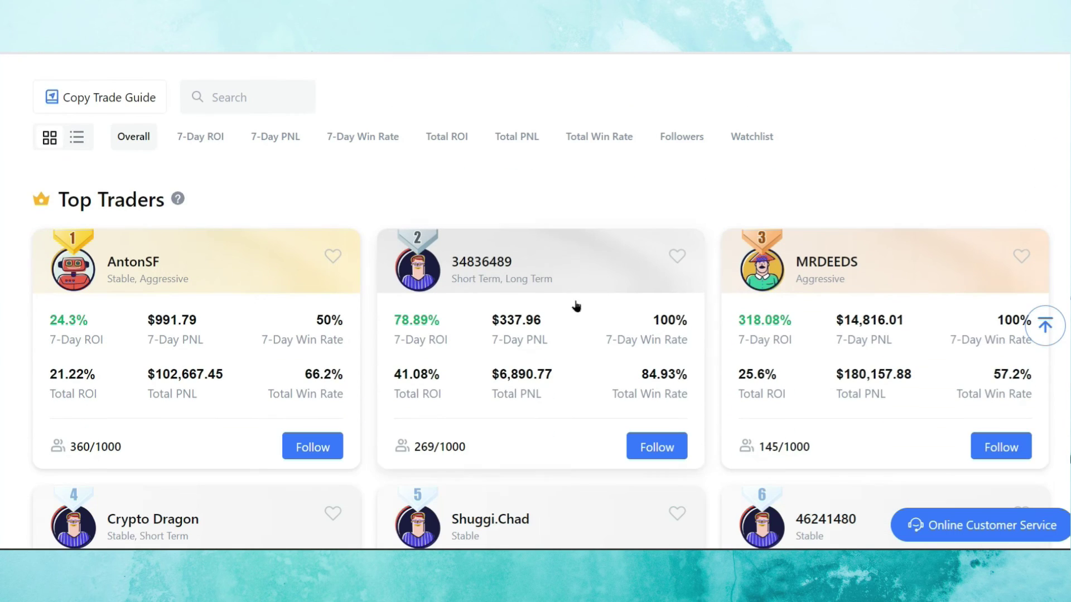
pyautogui.scroll(-3, 711, 303)
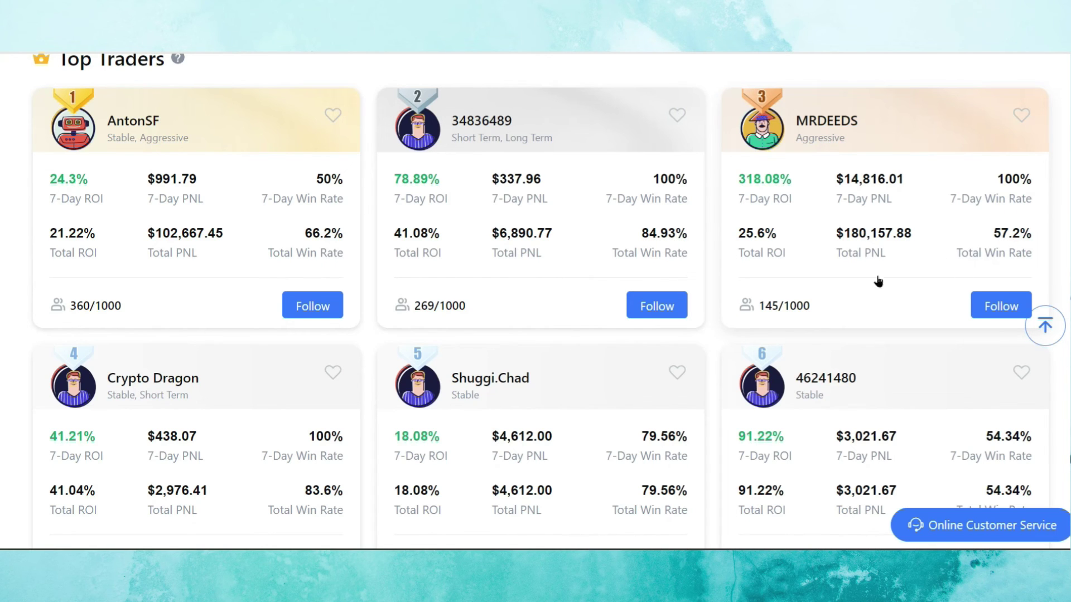
pyautogui.scroll(-10, 705, 320)
pyautogui.scroll(-8, 706, 324)
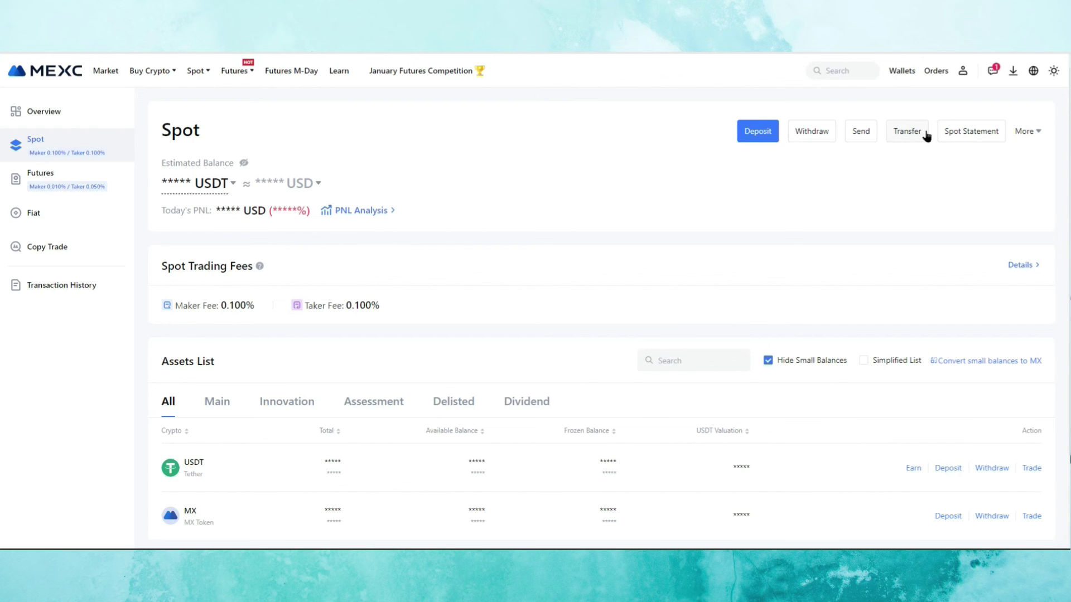
# Step: Set up a Spot-to-Futures USDT transfer filled with the full 4.72583899 USDT balance
pyautogui.click(907, 131)
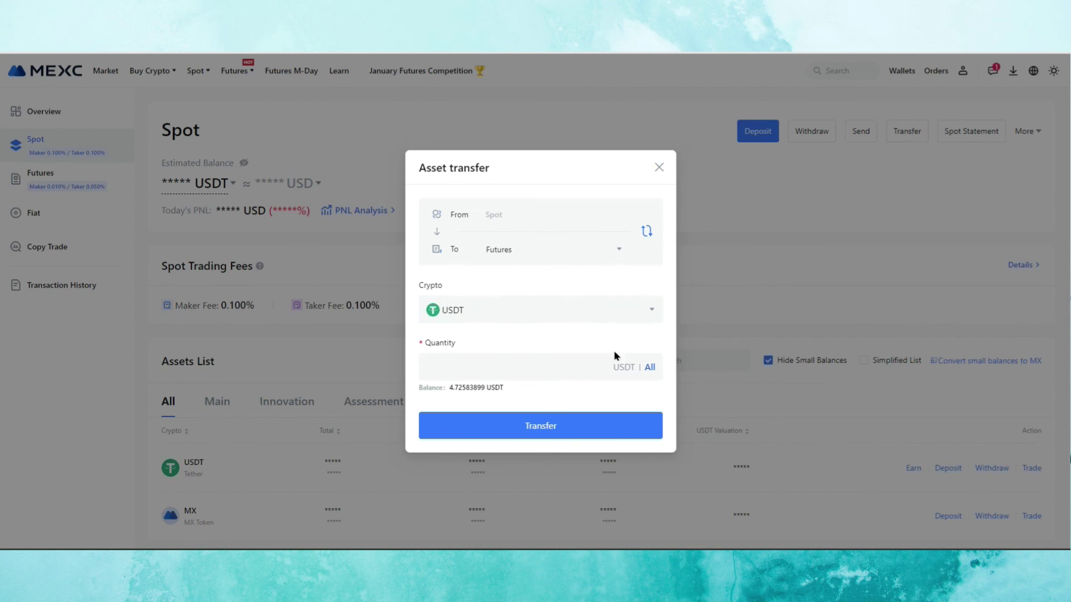
pyautogui.click(650, 368)
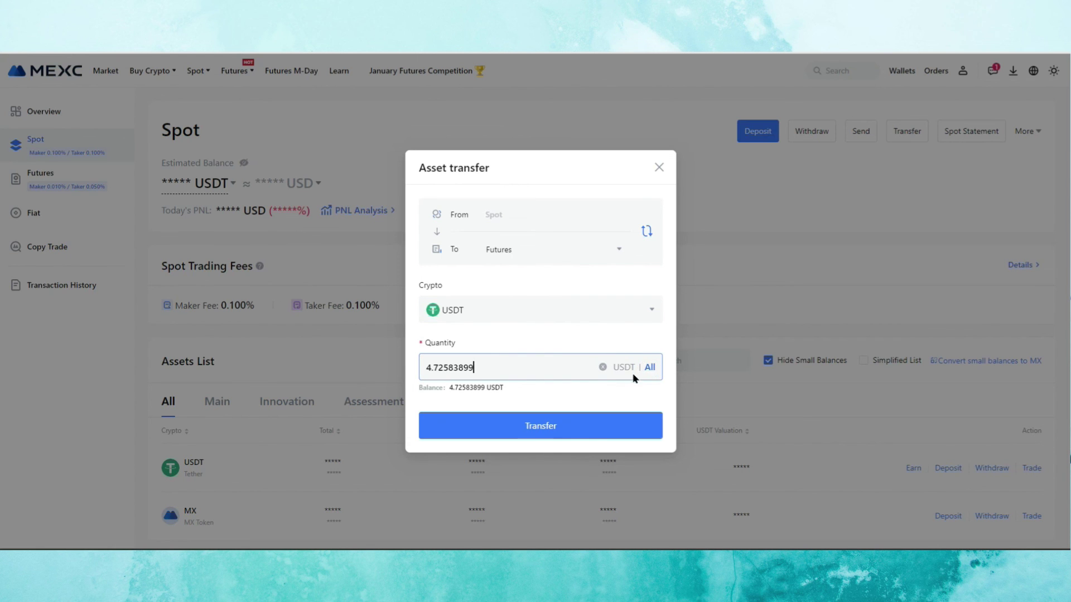